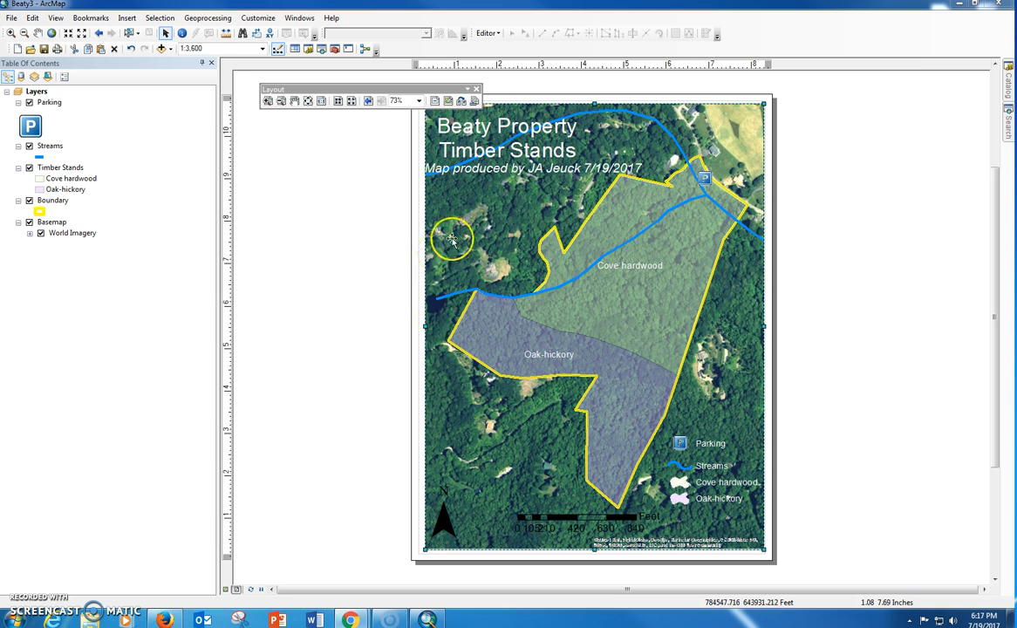
# Step: Switch the map to data view and browse the catalog to the Beaty Shapefiles folder under M:\GIS_GPS-2017\GIS_DATA\Beaty
pyautogui.click(225, 589)
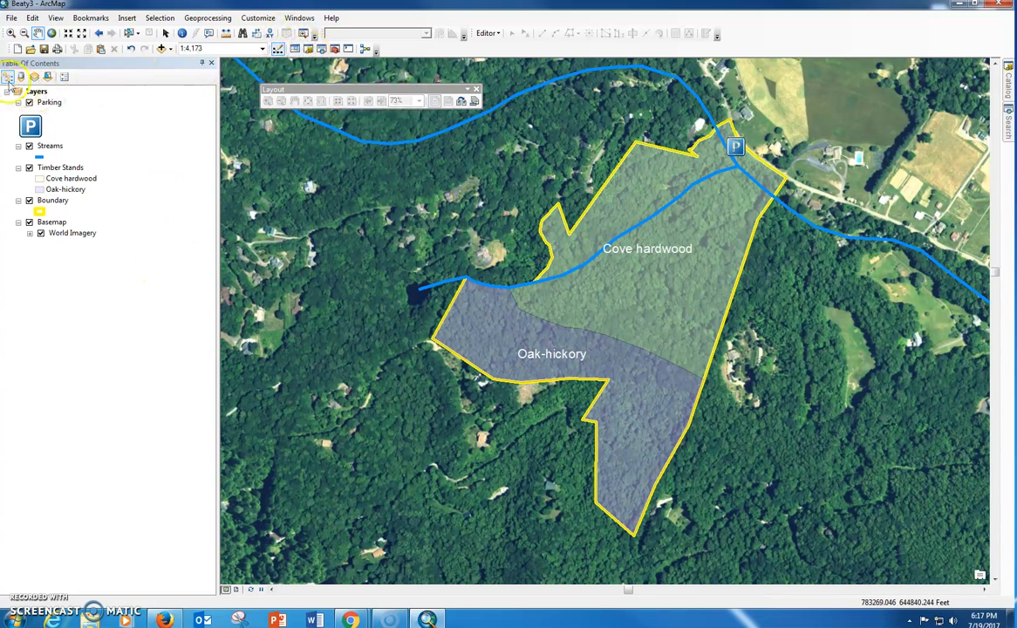
pyautogui.click(308, 49)
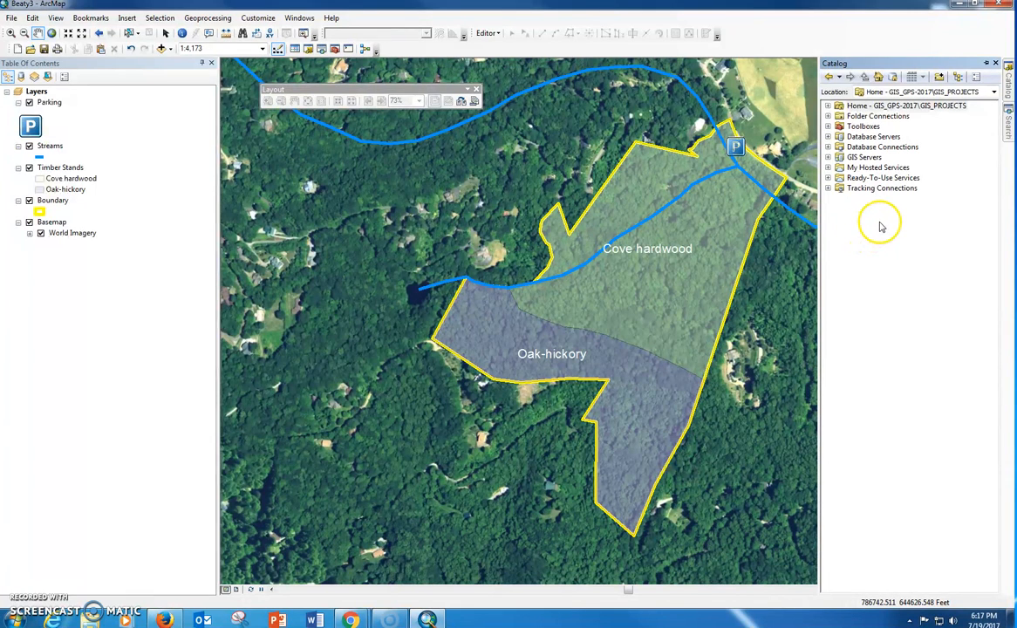
pyautogui.click(828, 116)
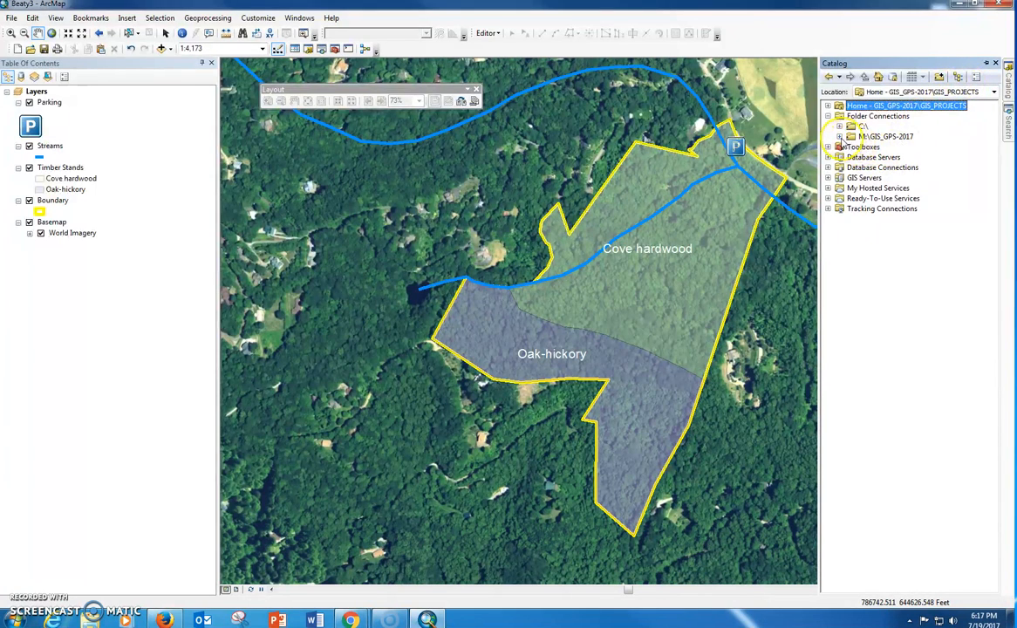
pyautogui.click(838, 137)
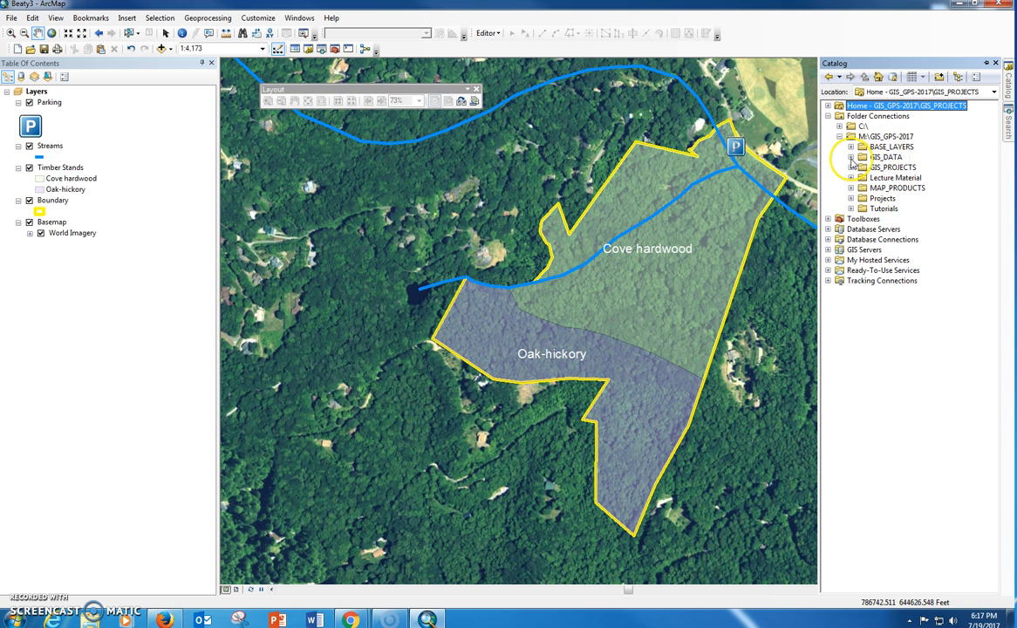
pyautogui.click(851, 157)
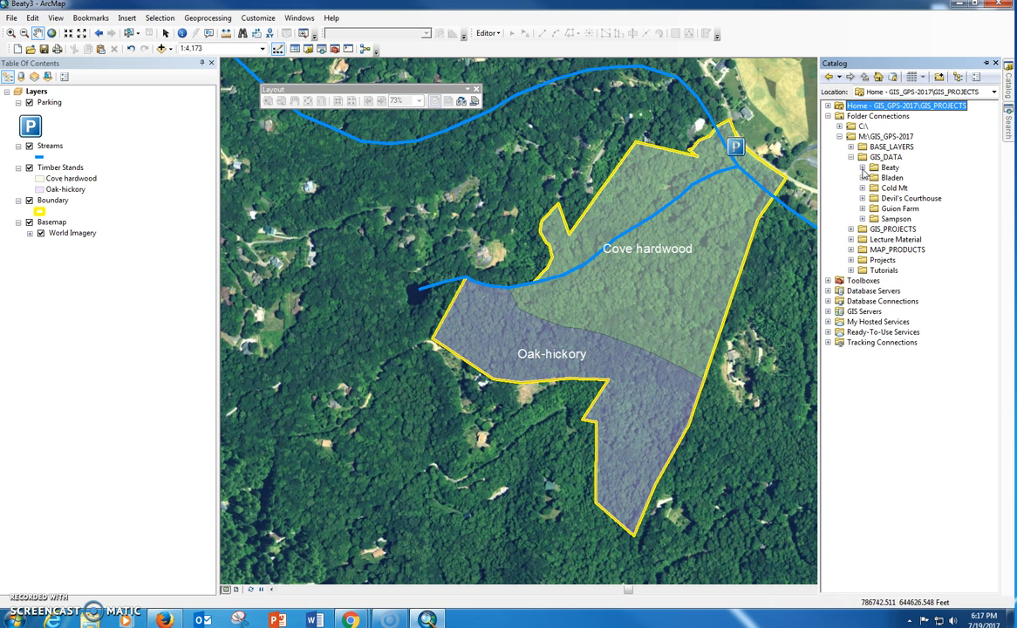
pyautogui.click(862, 168)
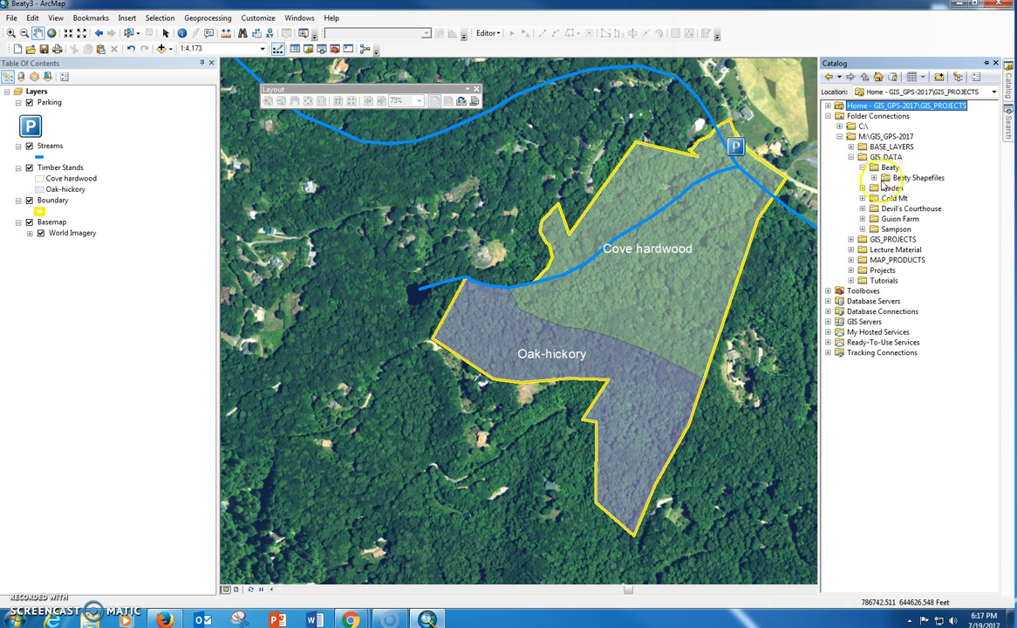
pyautogui.click(874, 177)
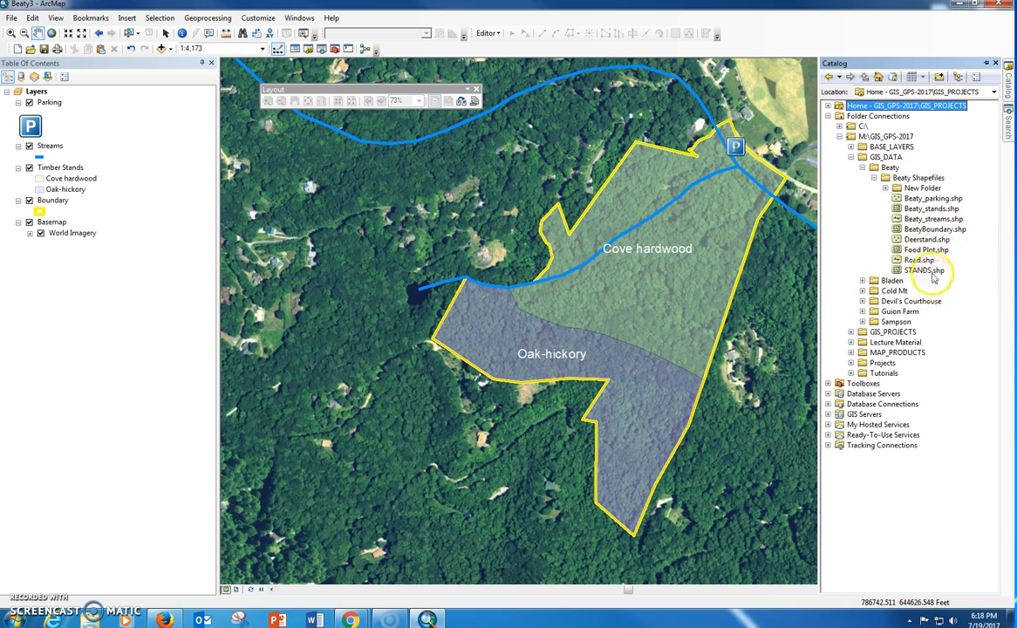
# Step: Delete the shapefiles Deerstand.shp and Food Plot.shp from the Beaty Shapefiles folder
pyautogui.click(924, 238)
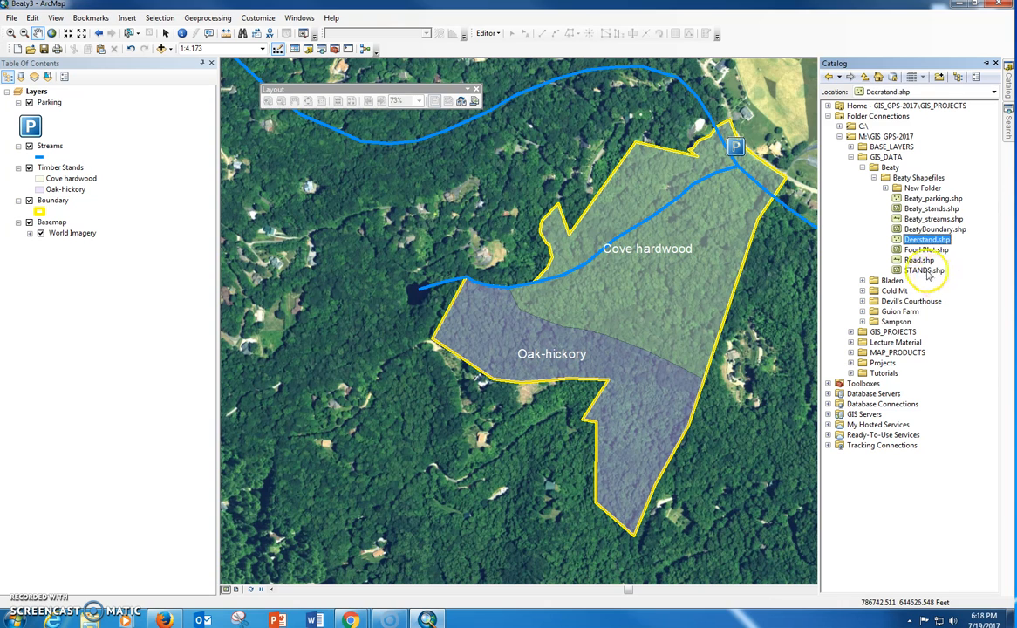
pyautogui.click(926, 271)
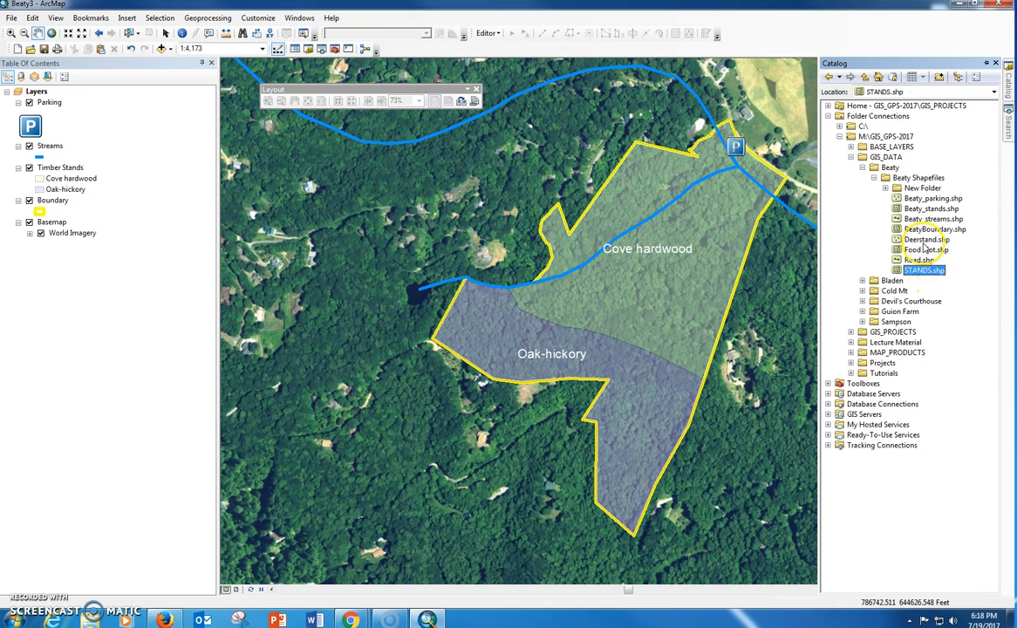
pyautogui.rightClick(922, 240)
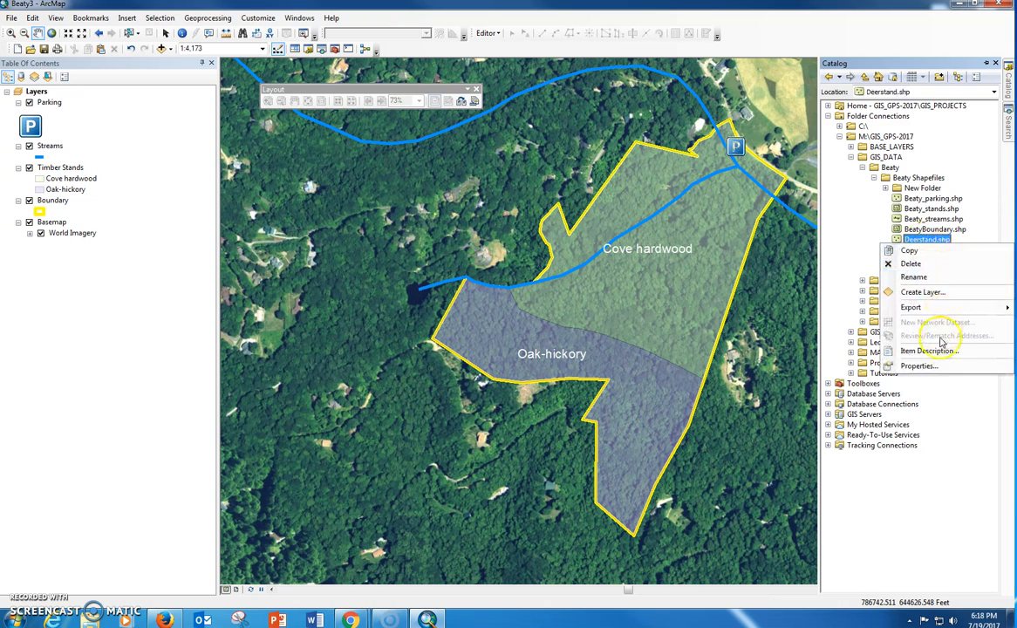
pyautogui.click(915, 264)
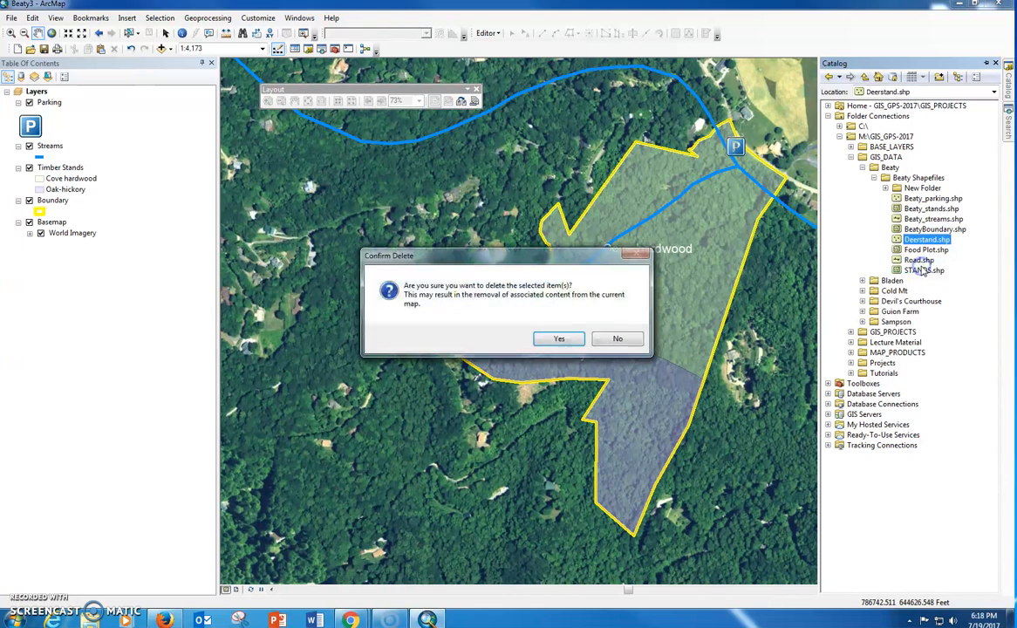
pyautogui.click(578, 341)
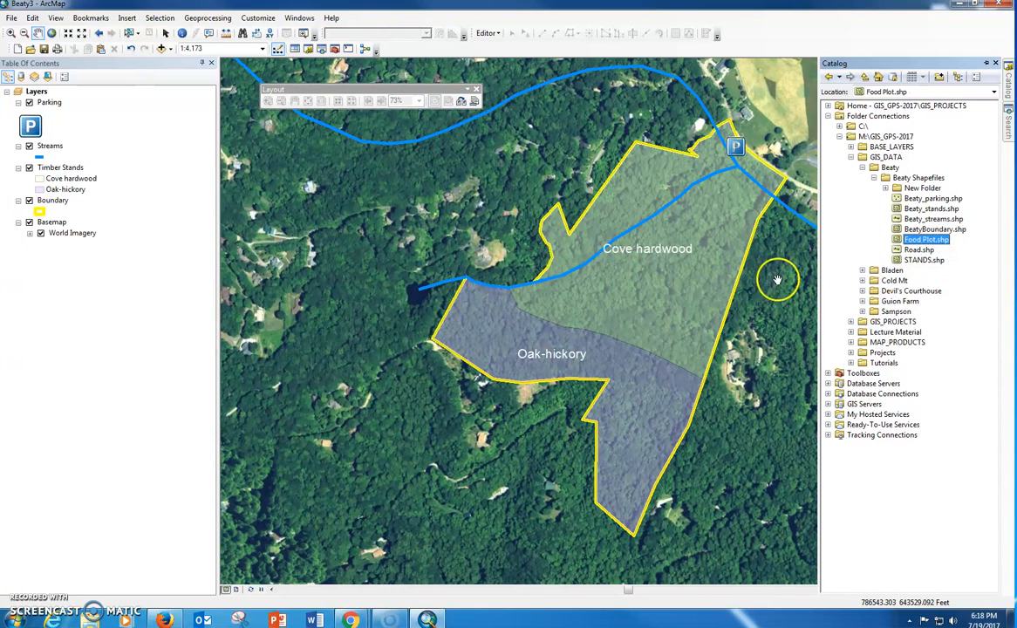
pyautogui.rightClick(925, 238)
pyautogui.click(859, 259)
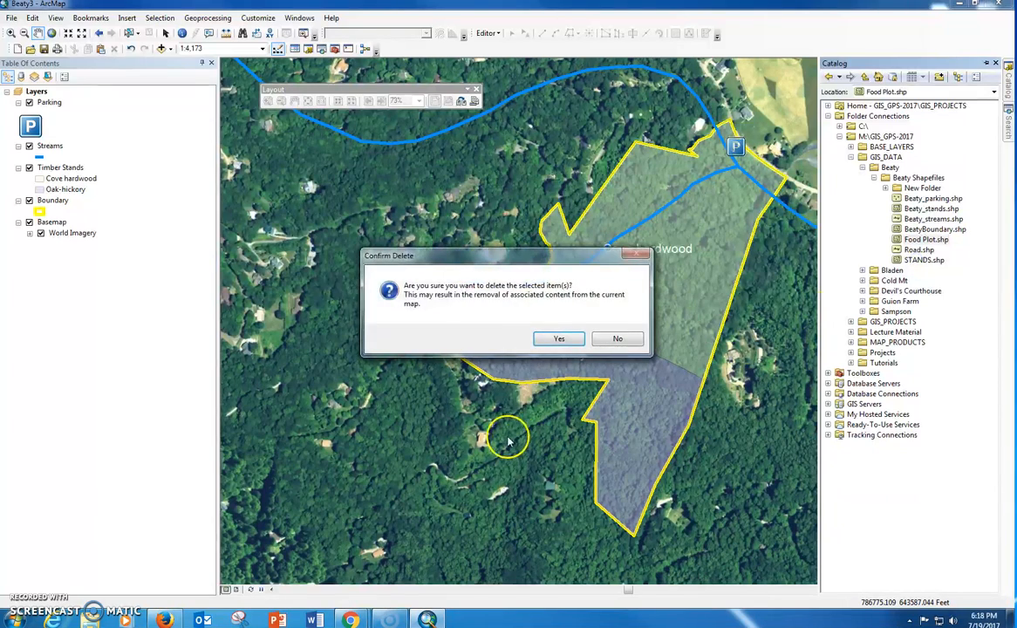
pyautogui.click(558, 339)
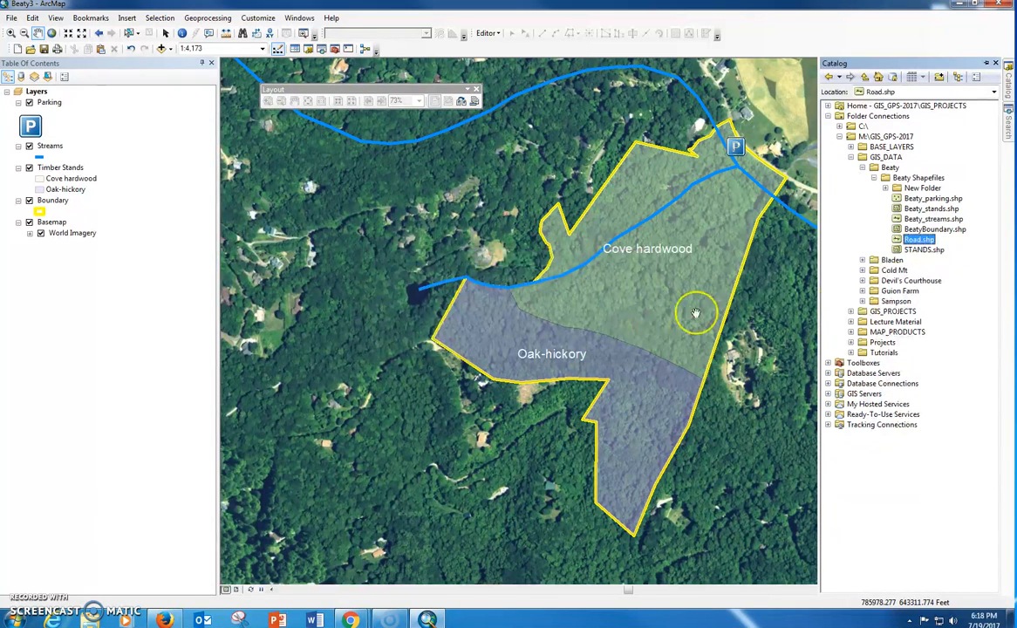
# Step: Delete the shapefiles Road.shp and STANDS.shp from the Beaty Shapefiles folder
pyautogui.rightClick(907, 238)
pyautogui.click(859, 257)
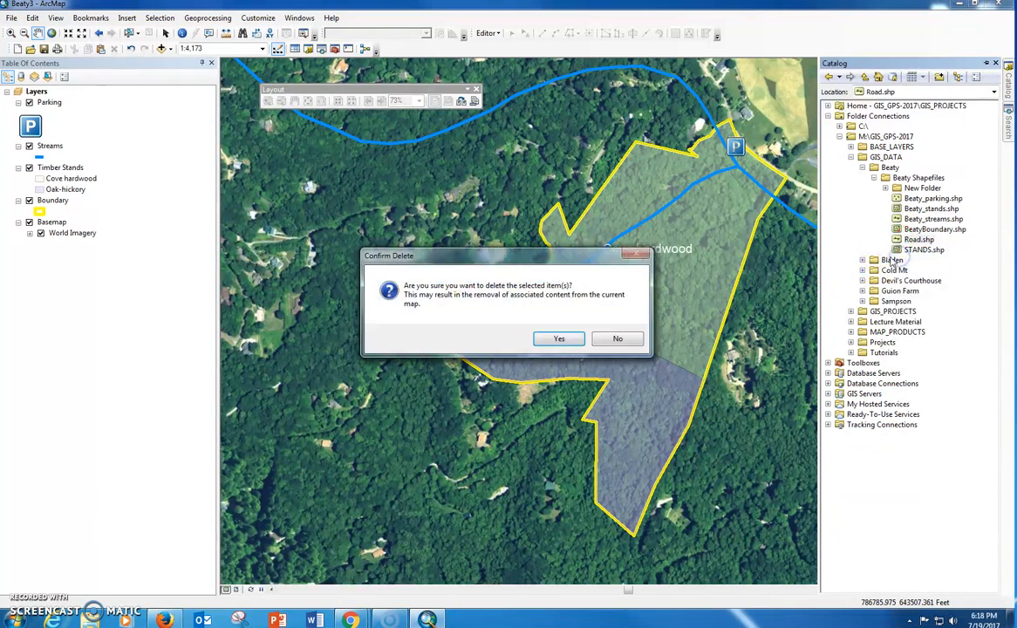
pyautogui.click(558, 338)
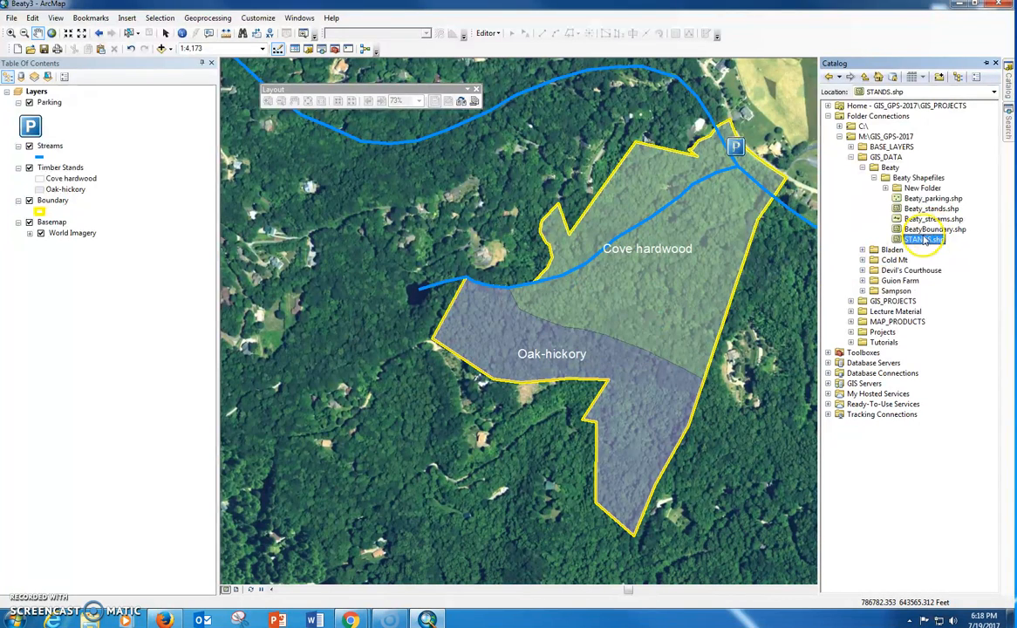
pyautogui.rightClick(924, 240)
pyautogui.click(862, 259)
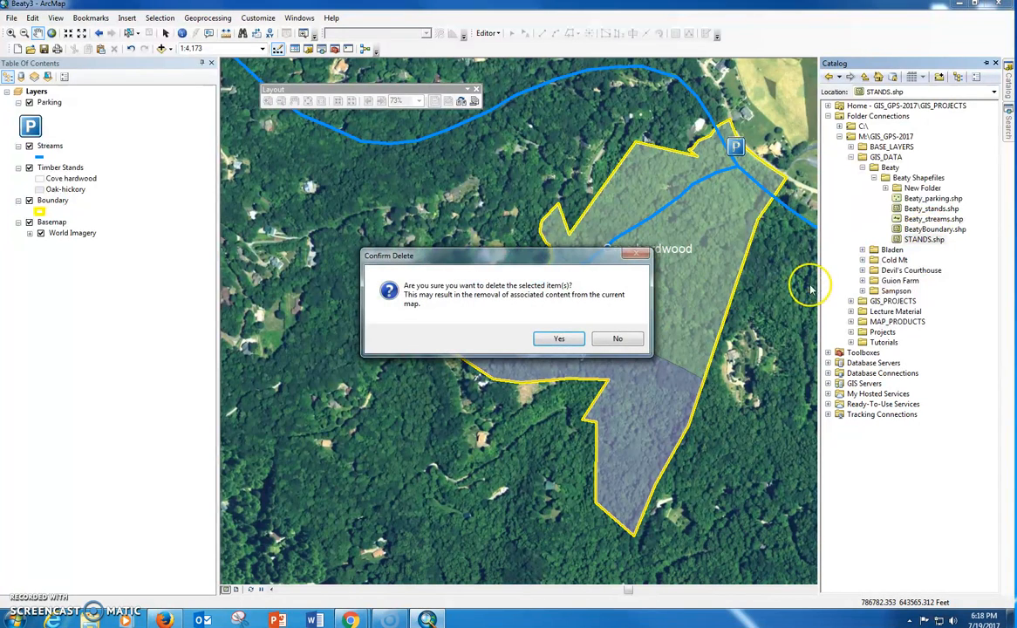
pyautogui.click(558, 339)
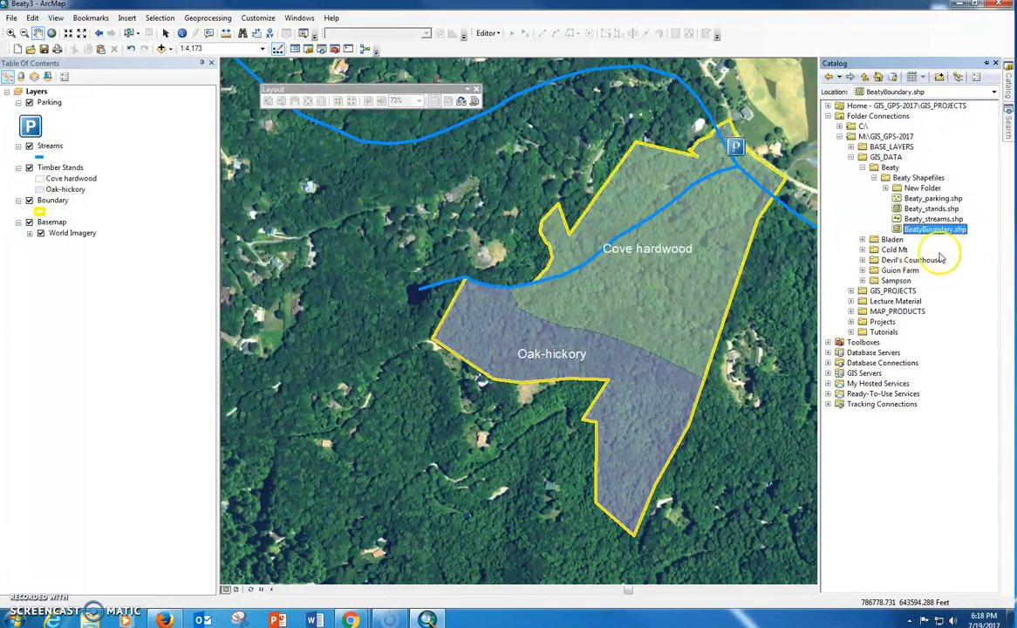
# Step: Delete the subfolder named New Folder from the Beaty Shapefiles folder
pyautogui.click(917, 187)
pyautogui.rightClick(914, 188)
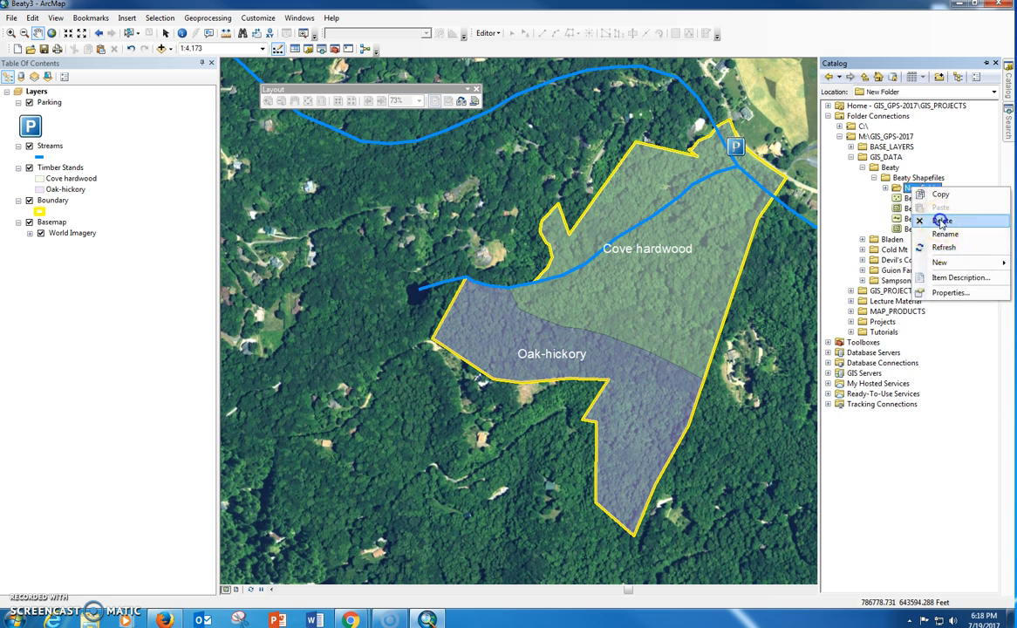
pyautogui.click(941, 220)
pyautogui.click(571, 364)
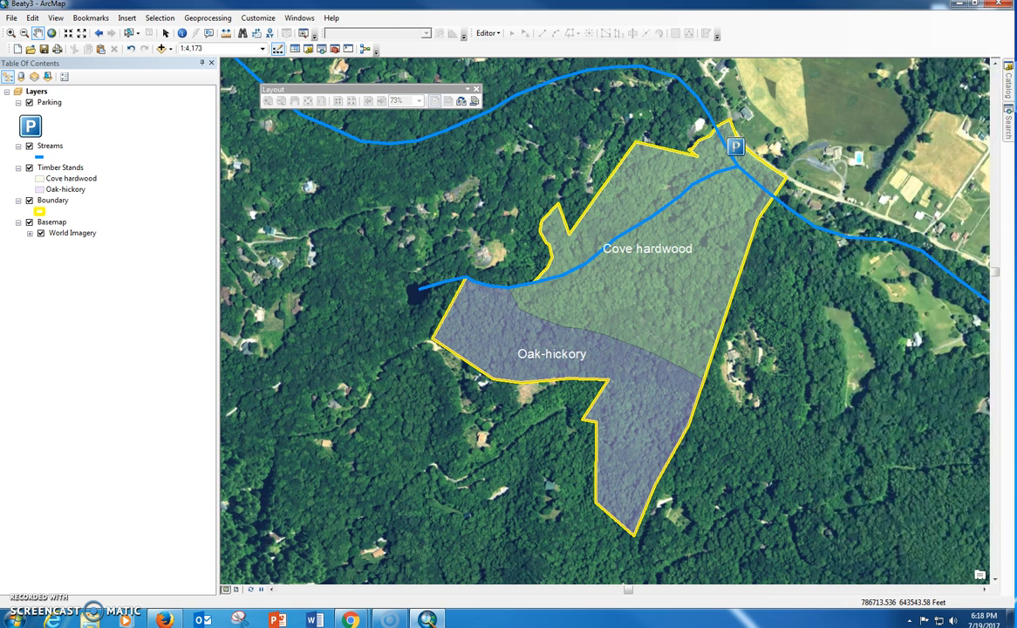
# Step: Create a new point shapefile named Deerstand in the Beaty Shapefiles folder, leaving its coordinate system unknown
pyautogui.moveTo(1006, 90)
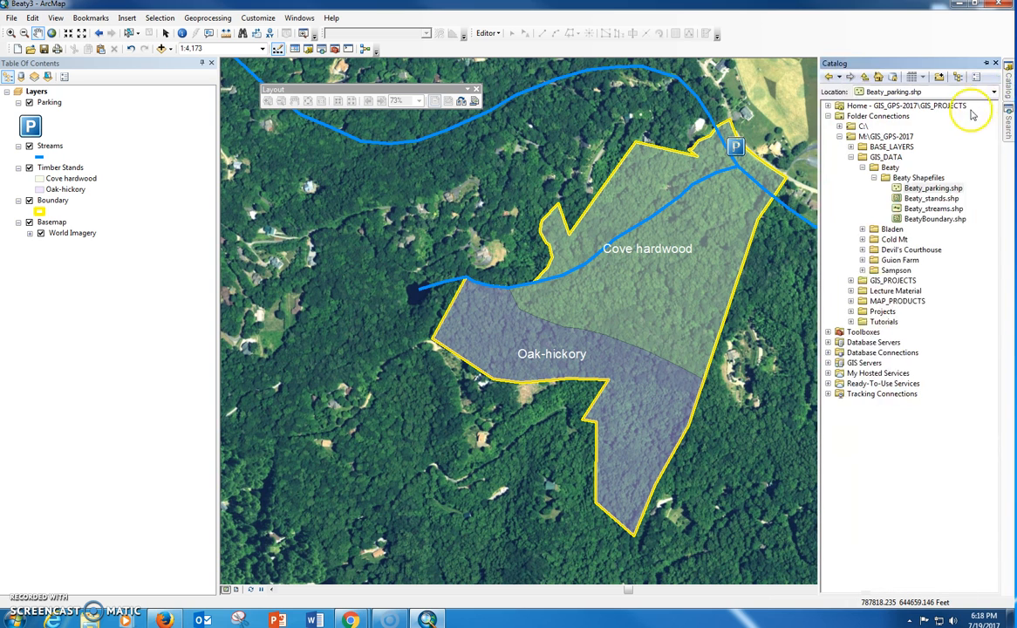
pyautogui.rightClick(907, 181)
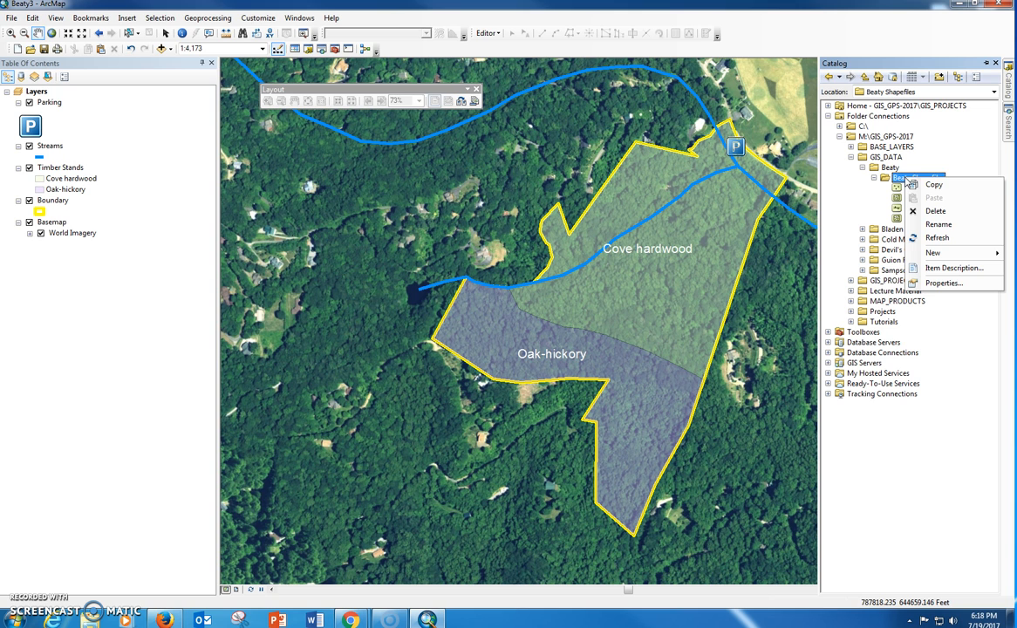
pyautogui.moveTo(937, 257)
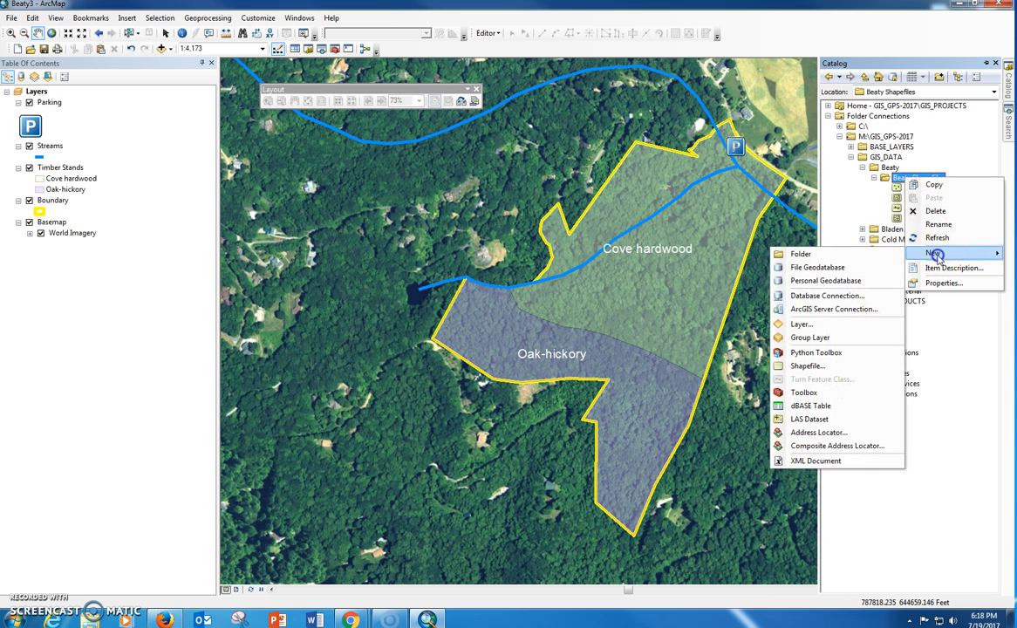
pyautogui.click(817, 367)
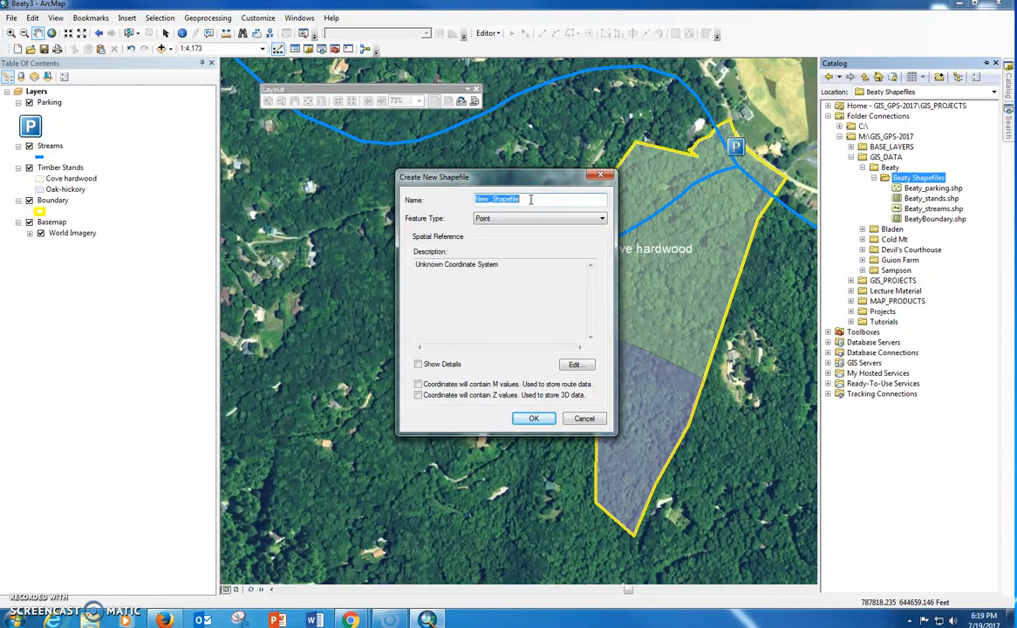
pyautogui.write('Deerstand')
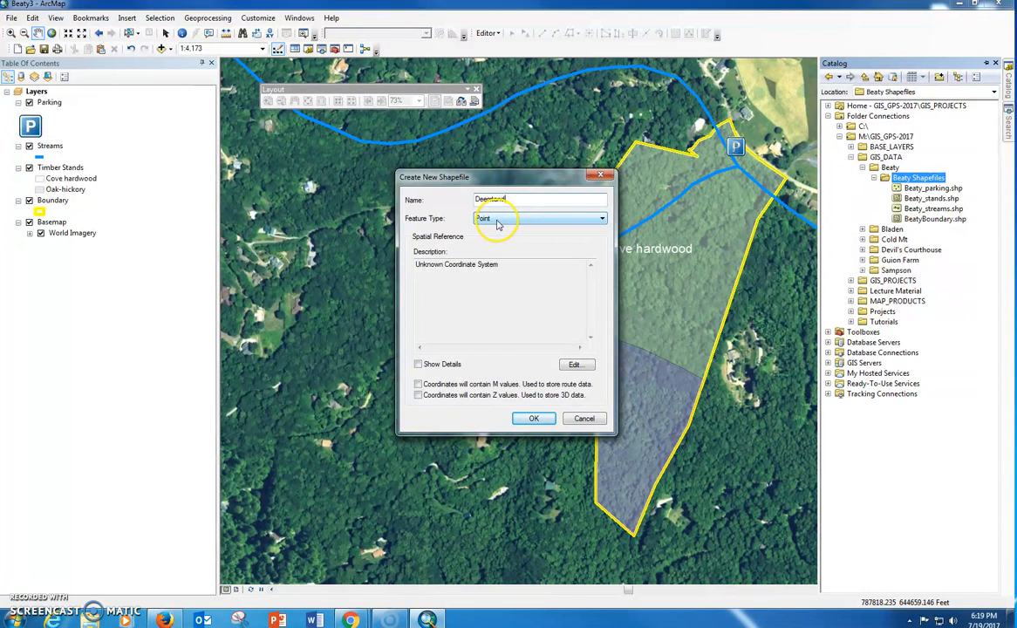
pyautogui.click(536, 418)
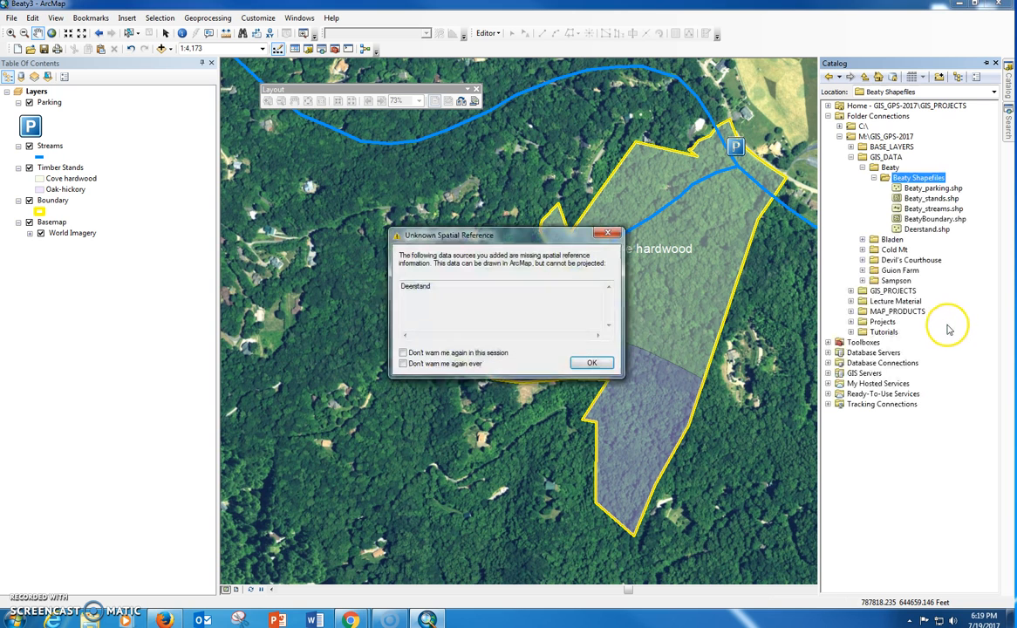
pyautogui.click(591, 363)
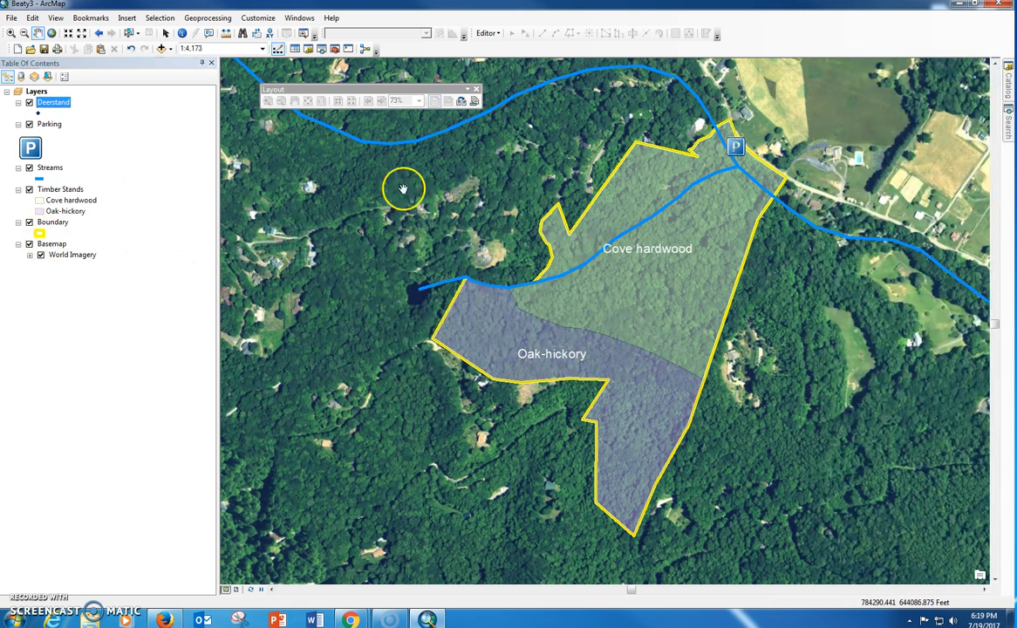
# Step: Start an edit session on the Deerstand layer, continuing past the spatial reference warning
pyautogui.click(1007, 78)
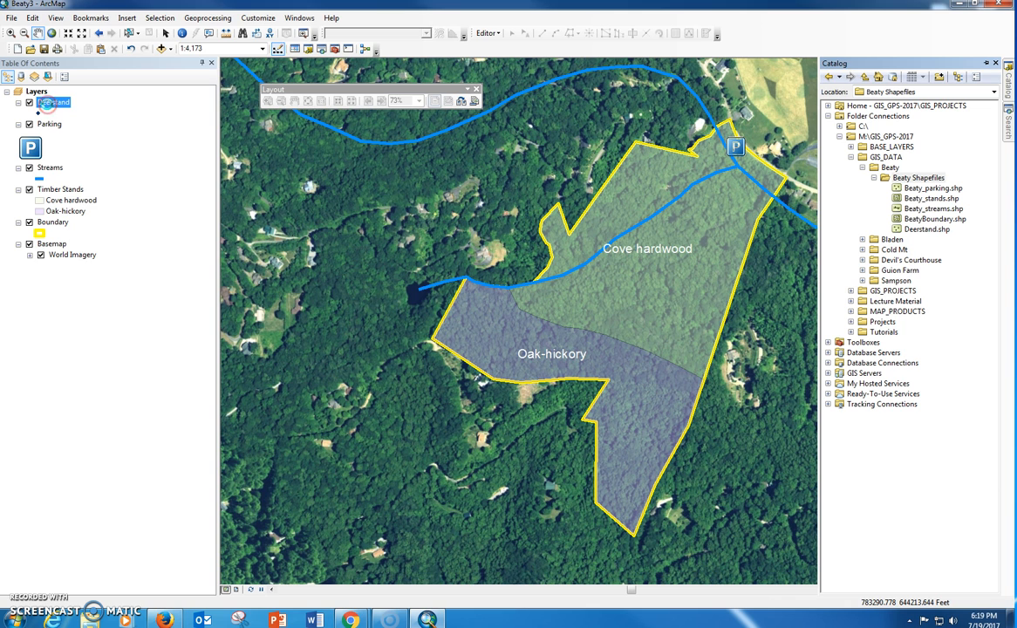
pyautogui.rightClick(47, 102)
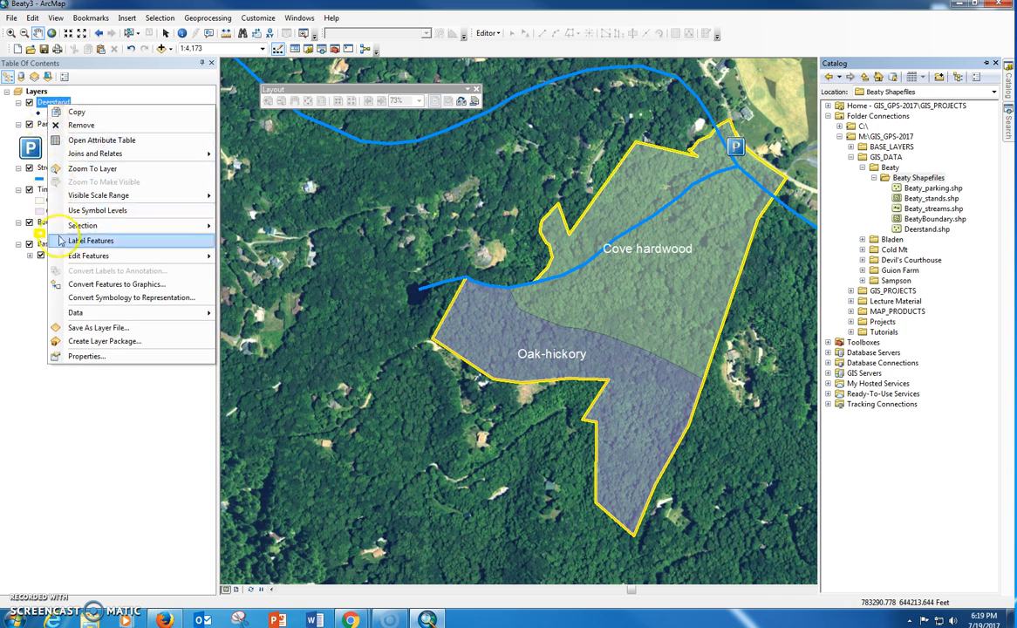
pyautogui.moveTo(74, 254)
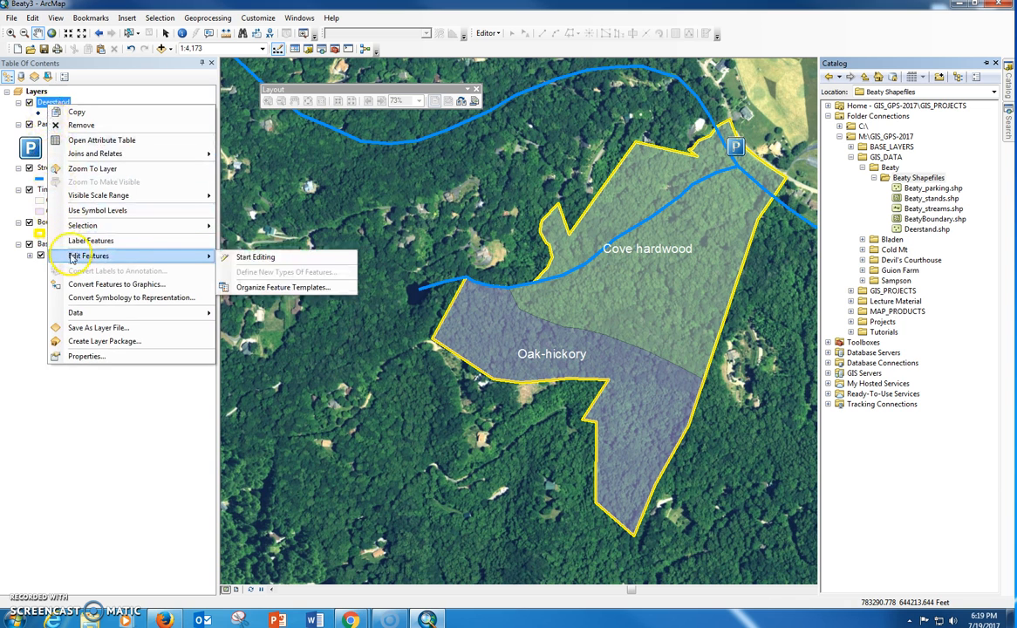
pyautogui.click(253, 260)
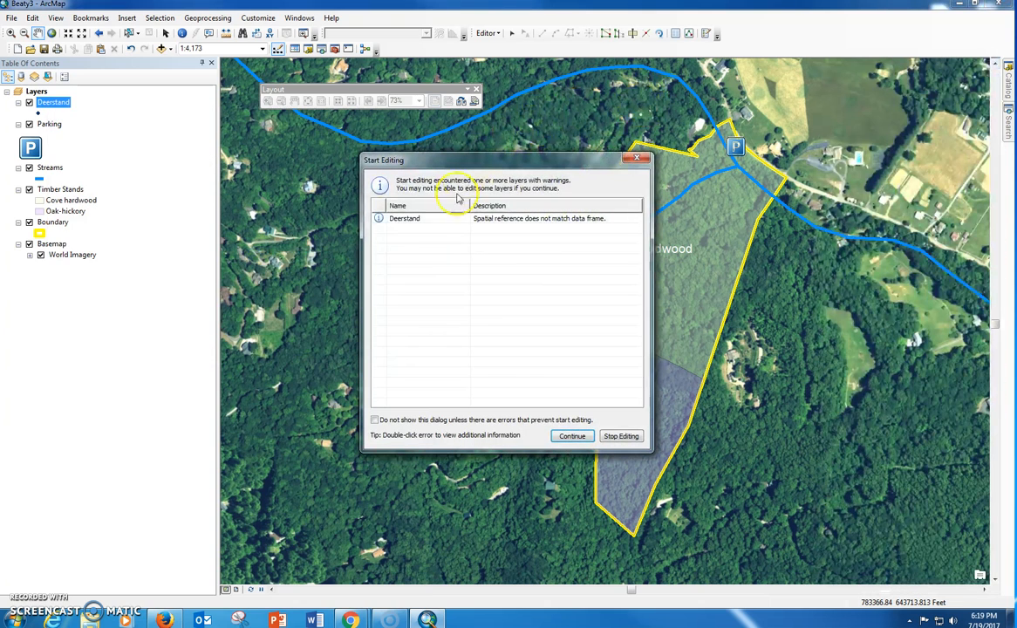
pyautogui.click(571, 435)
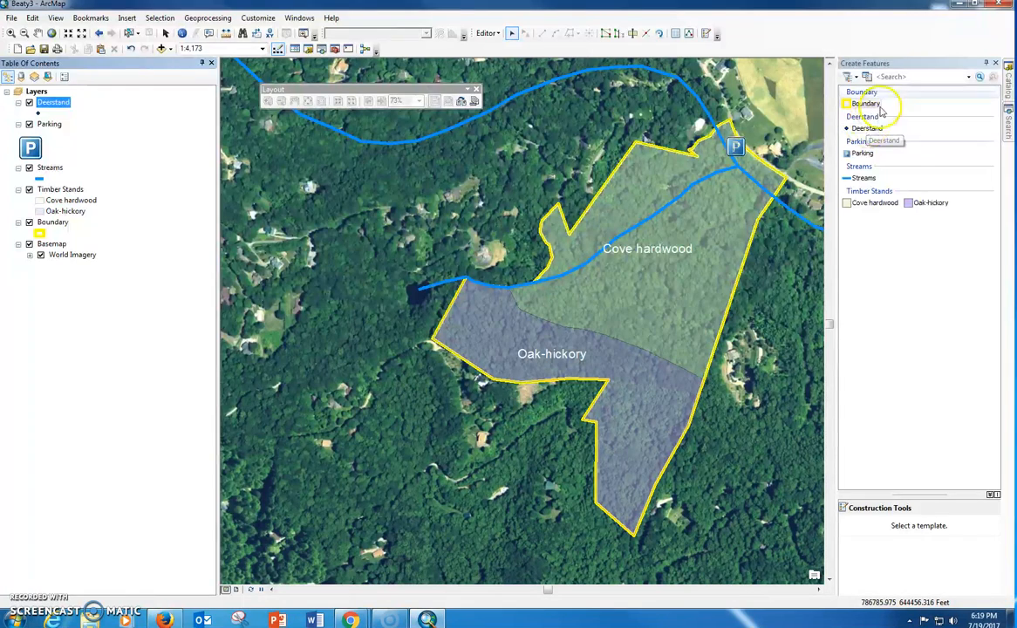
# Step: Place two Deerstand points in the Cove hardwood stand, one near its northern edge and one in its southern part near Oak-hickory
pyautogui.click(995, 64)
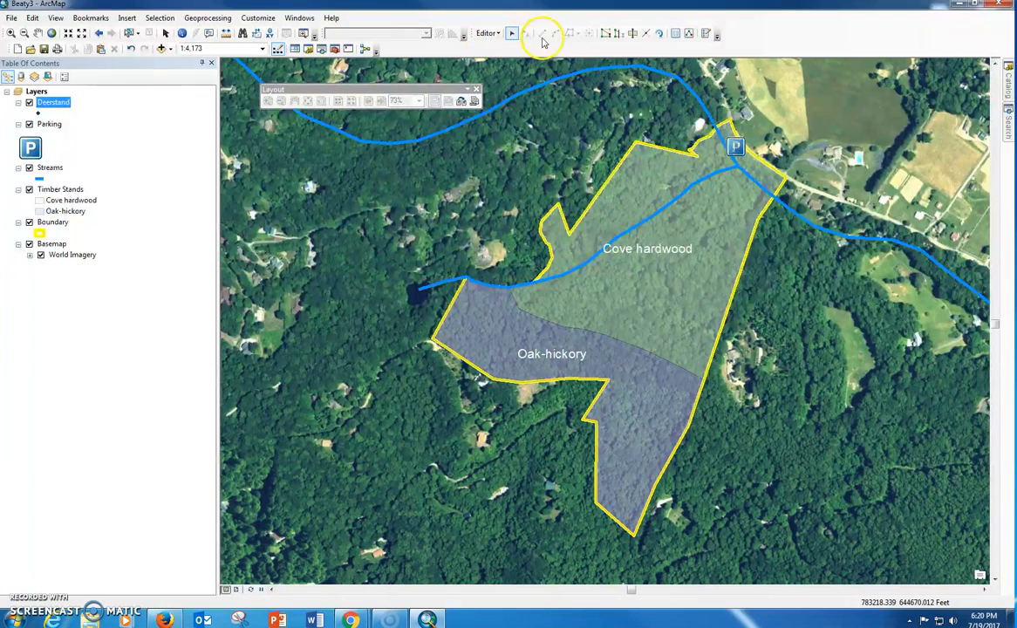
pyautogui.click(707, 34)
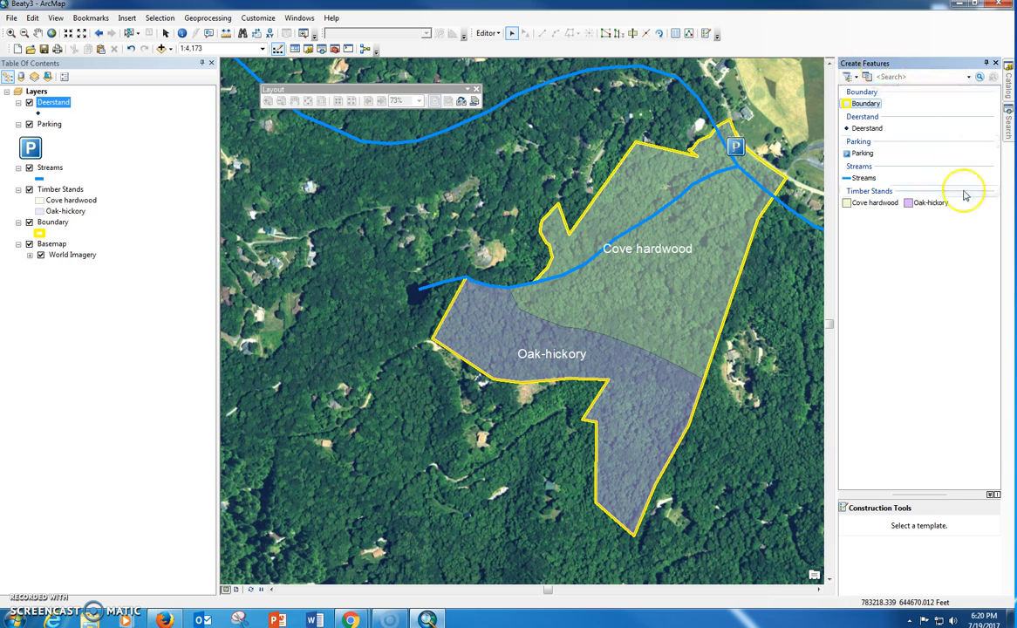
pyautogui.click(877, 128)
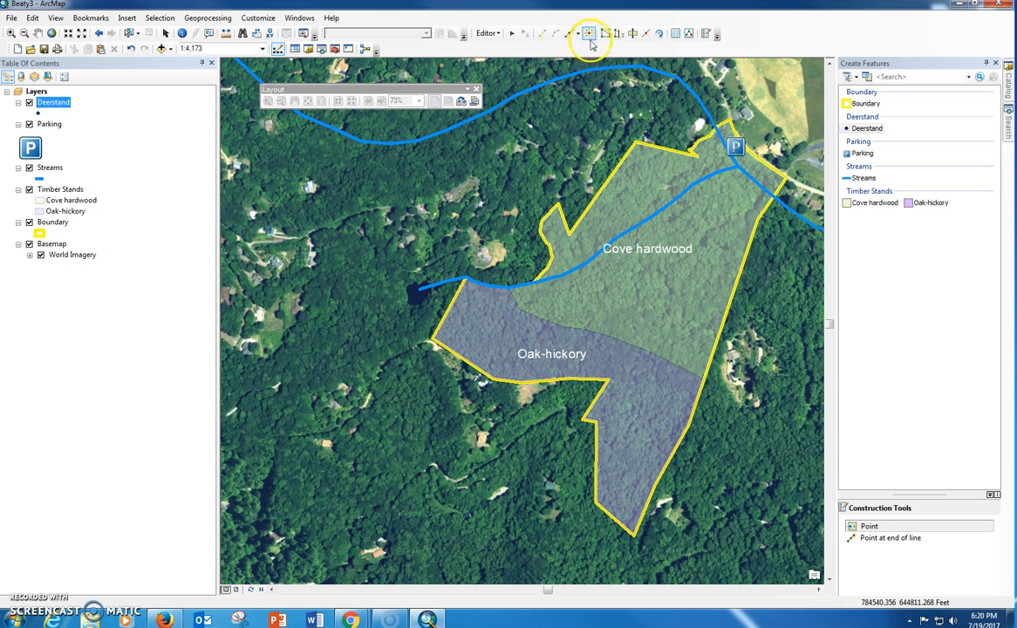
pyautogui.click(476, 89)
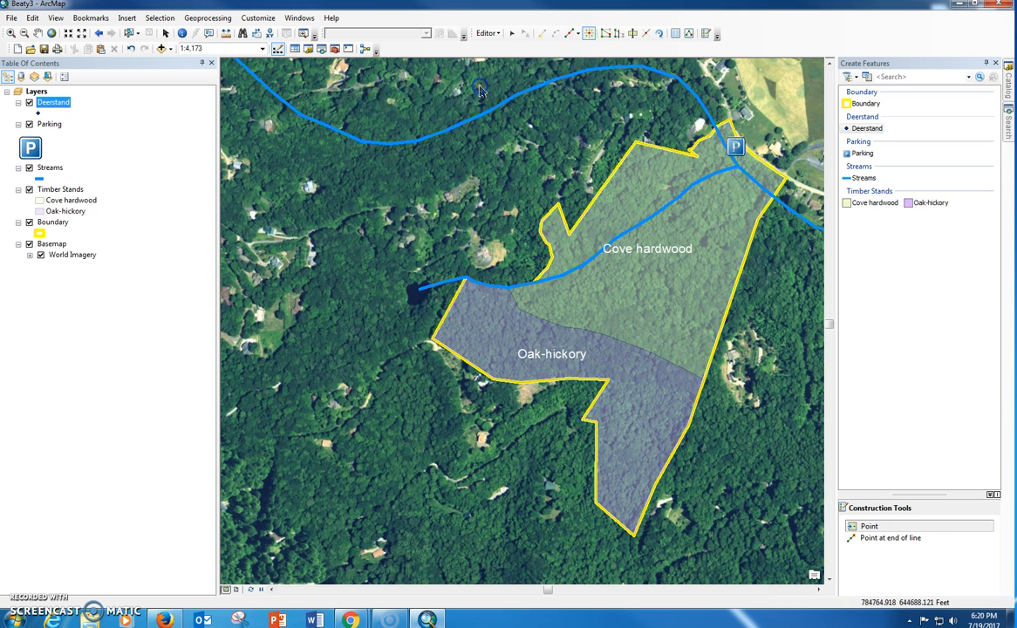
pyautogui.click(588, 39)
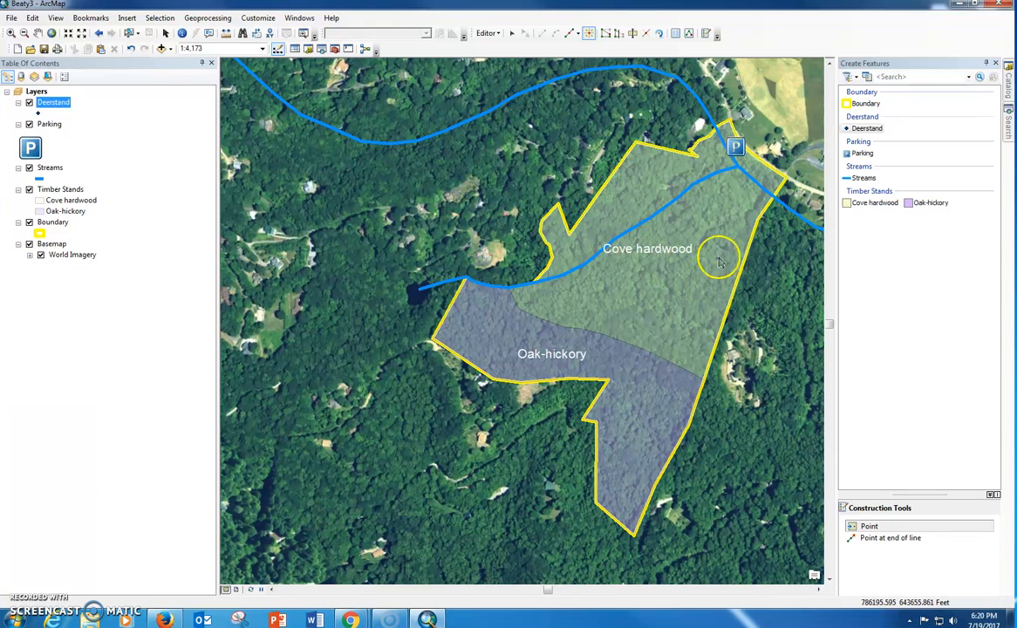
pyautogui.click(677, 171)
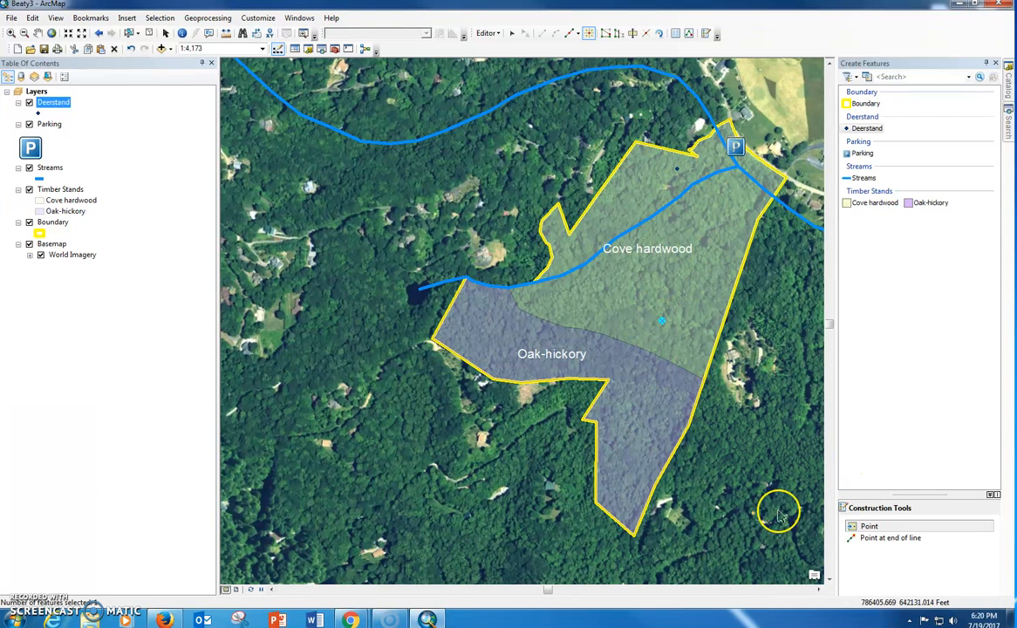
pyautogui.click(662, 321)
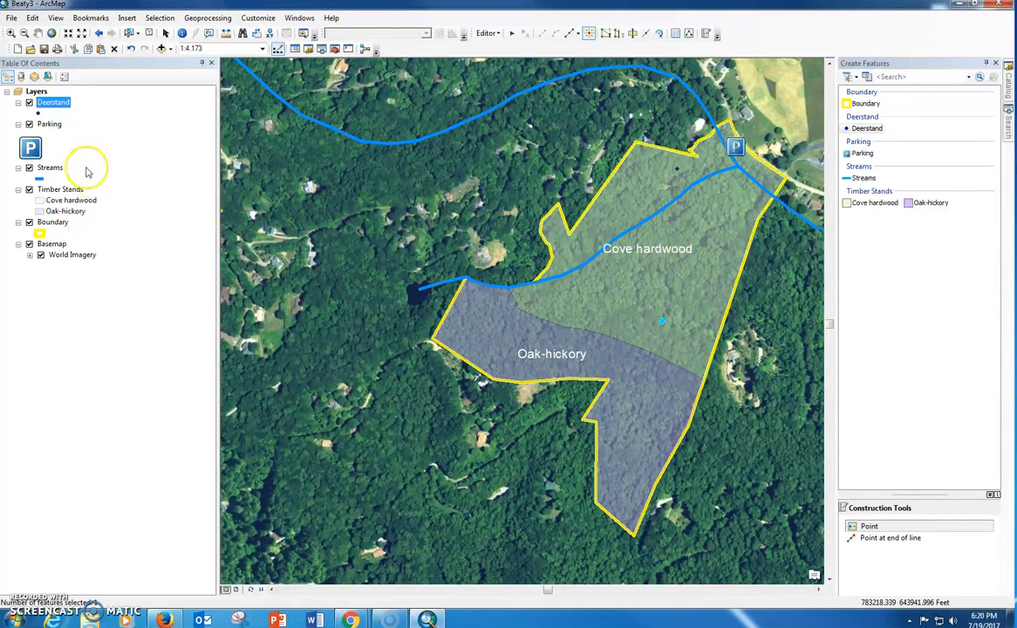
# Step: Stop the edit session and save the edits to the Deerstand layer
pyautogui.click(487, 34)
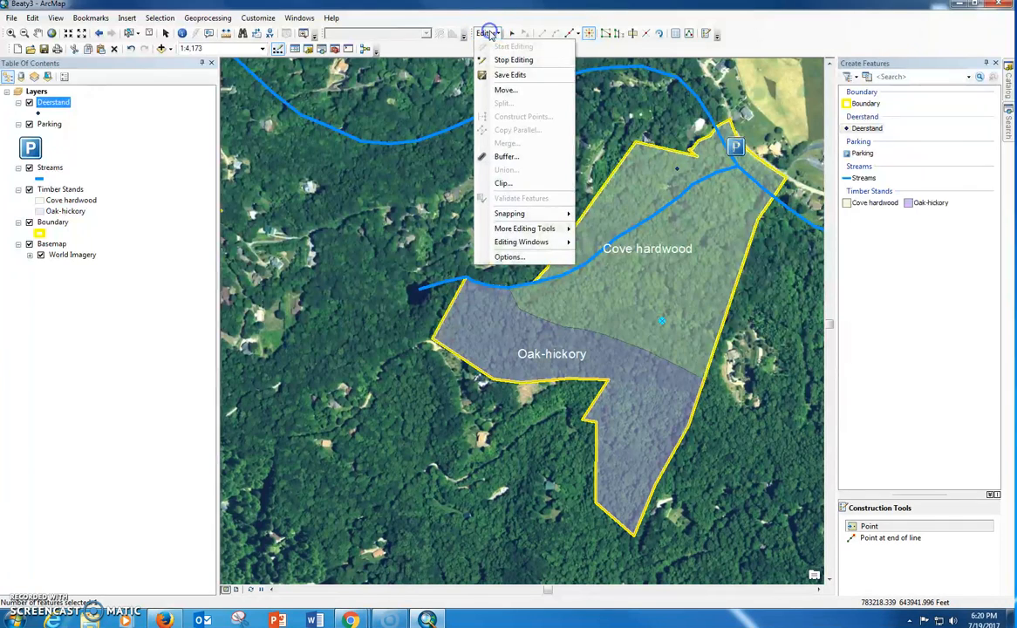
pyautogui.click(492, 60)
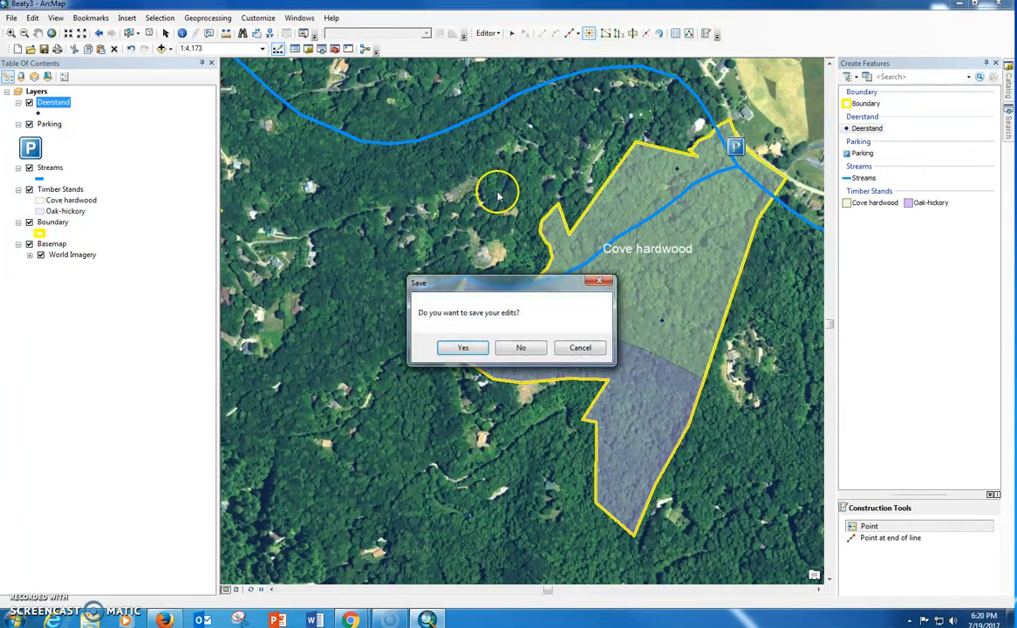
pyautogui.click(468, 347)
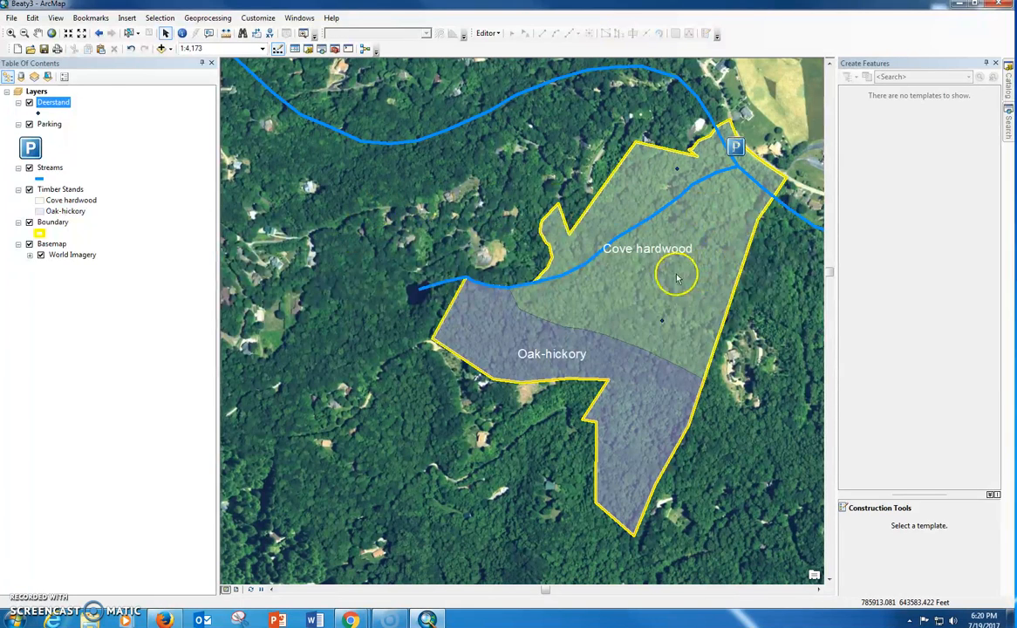
# Step: Change the Deerstand layer's symbol to the green circle with a black centre dot
pyautogui.click(47, 103)
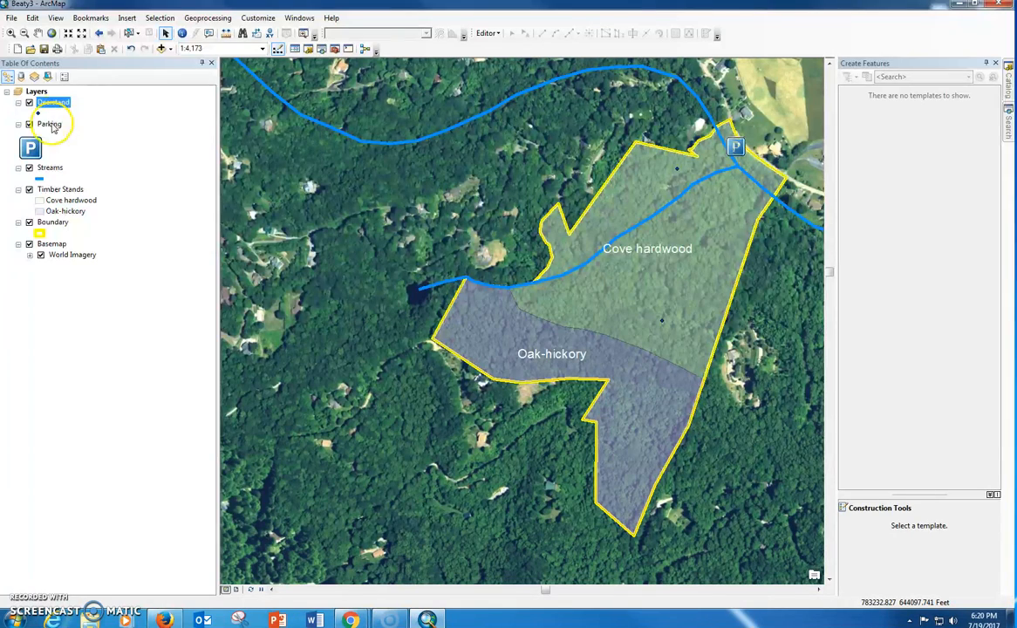
pyautogui.click(39, 114)
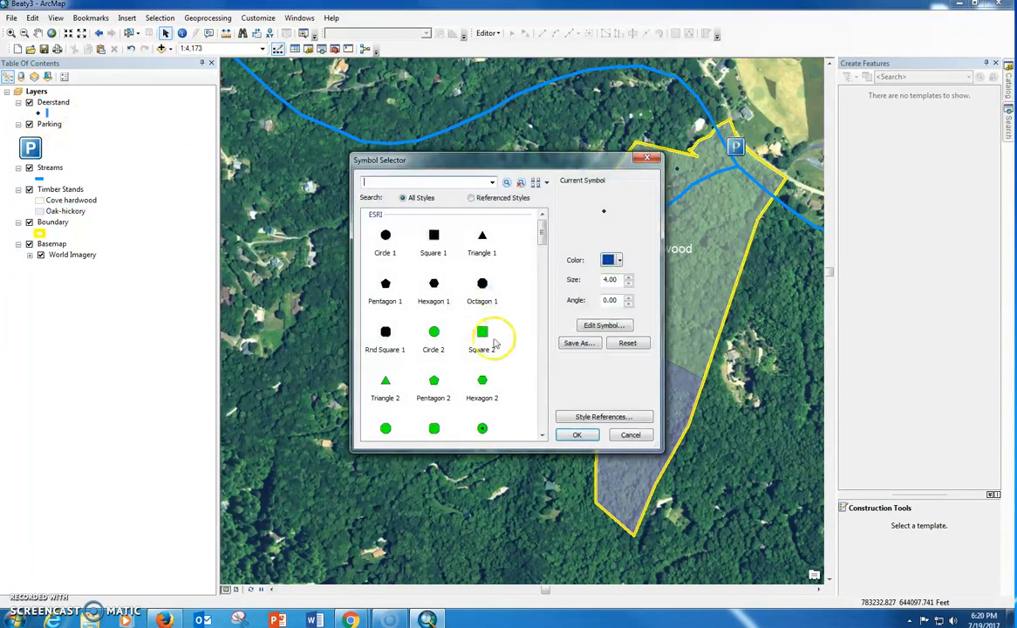
pyautogui.click(481, 428)
pyautogui.click(574, 435)
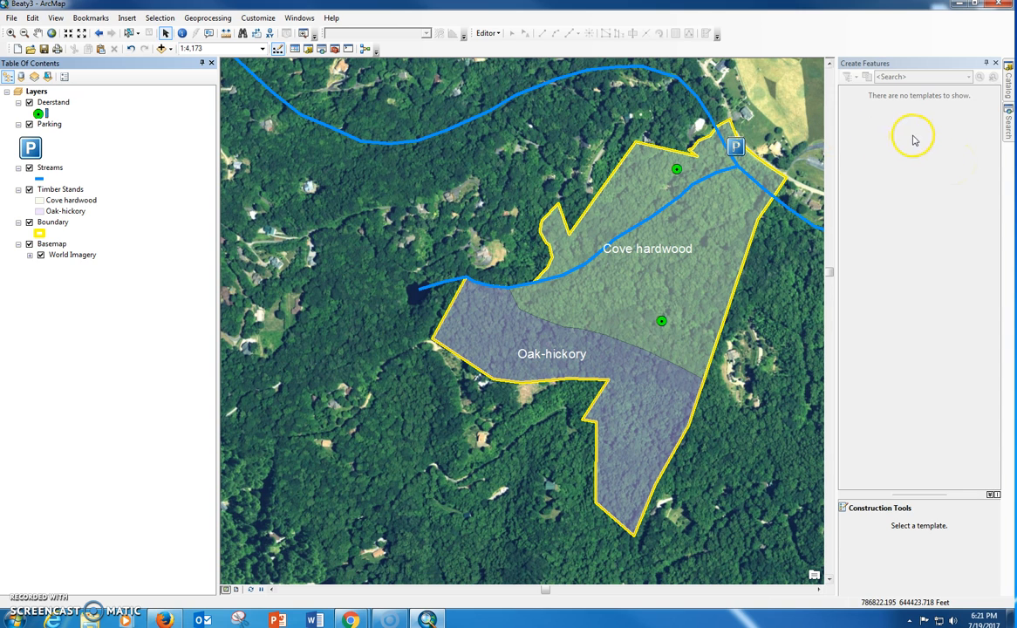
# Step: Create a new polyline shapefile named Roads in the Beaty Shapefiles folder, leaving its coordinate system unknown
pyautogui.click(1009, 88)
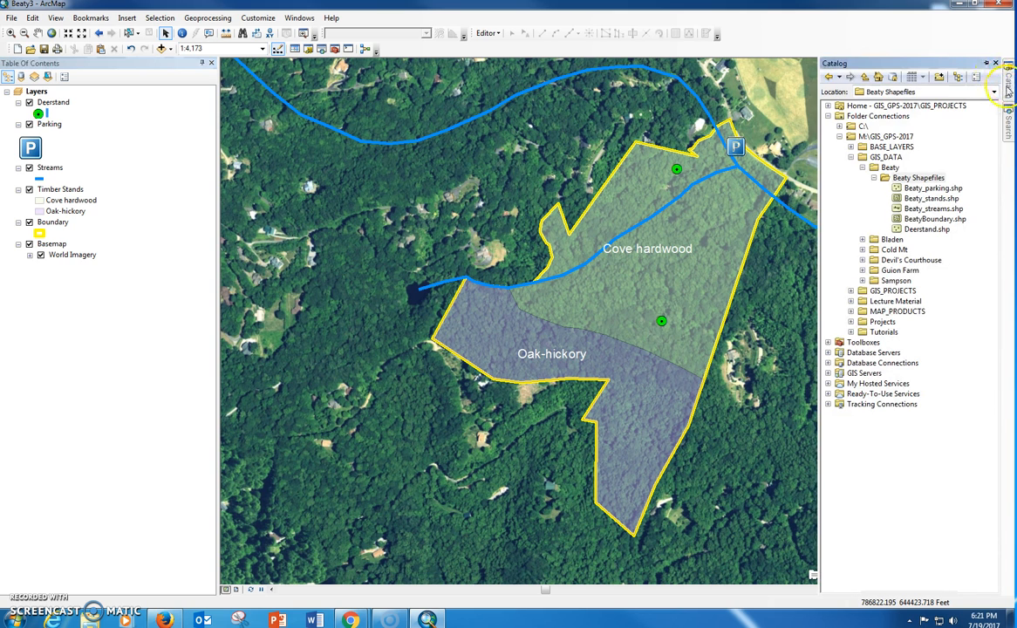
pyautogui.click(919, 179)
pyautogui.rightClick(919, 179)
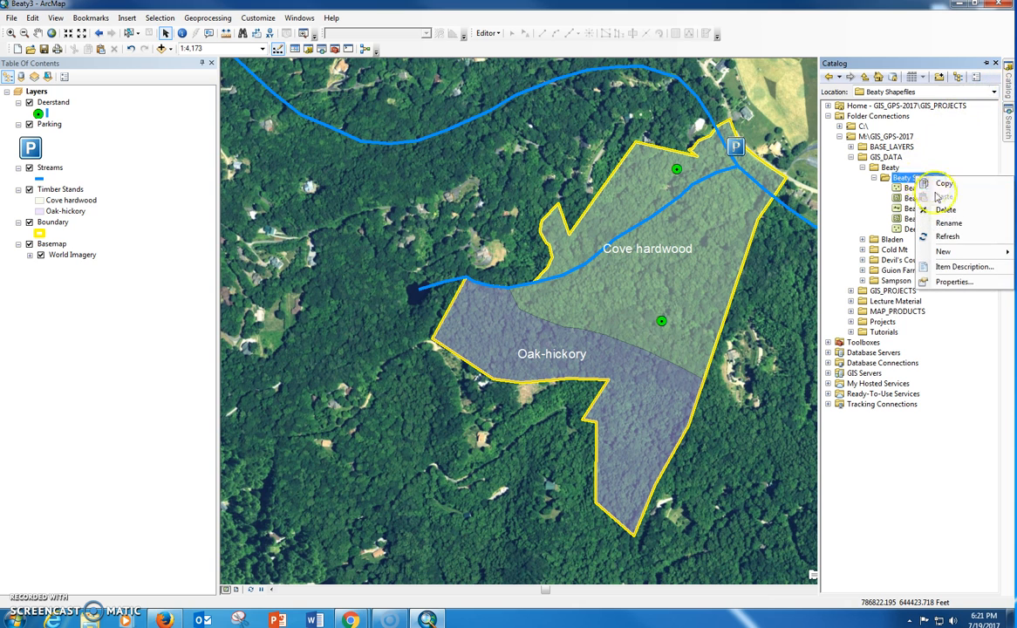
pyautogui.click(951, 251)
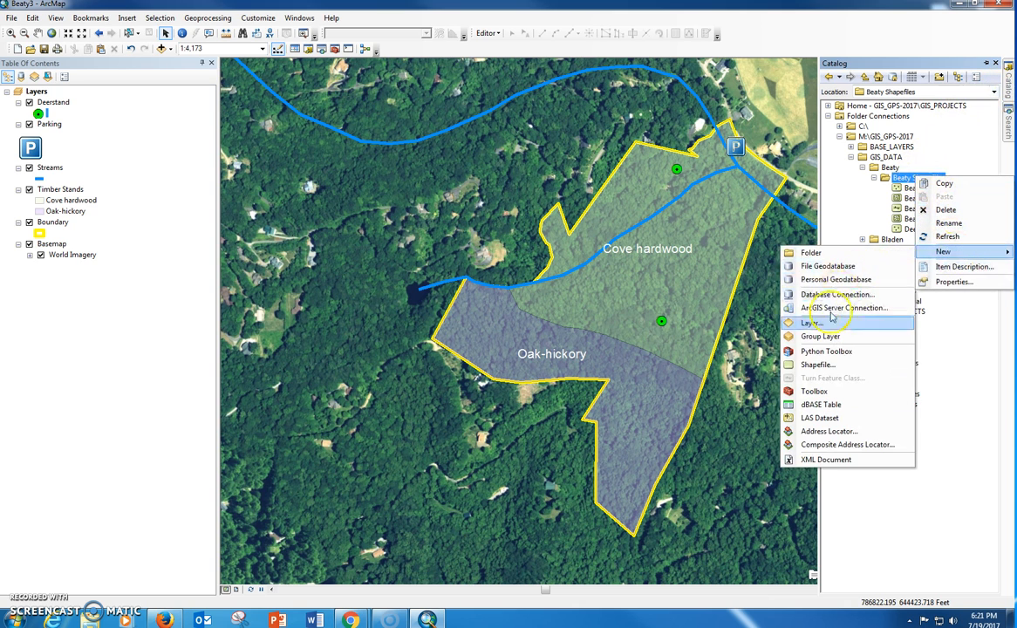
pyautogui.click(818, 365)
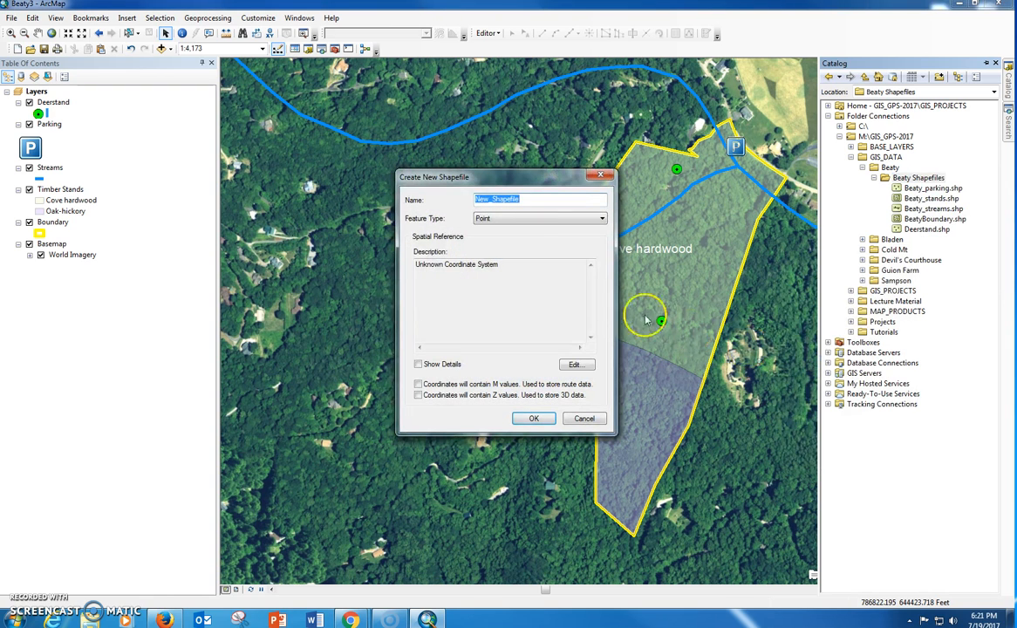
pyautogui.click(515, 224)
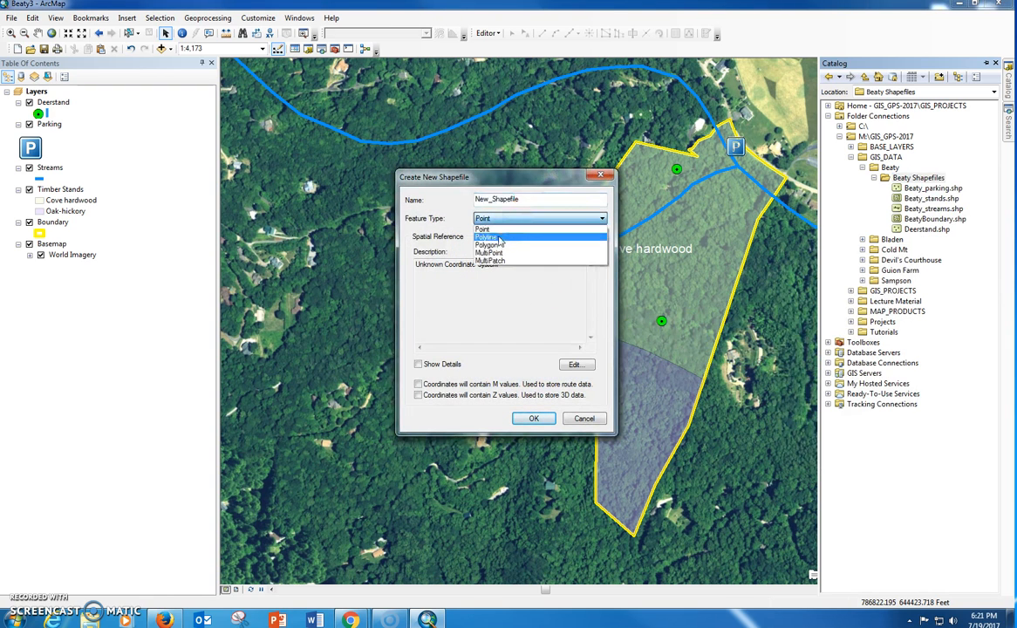
pyautogui.click(498, 241)
pyautogui.click(526, 200)
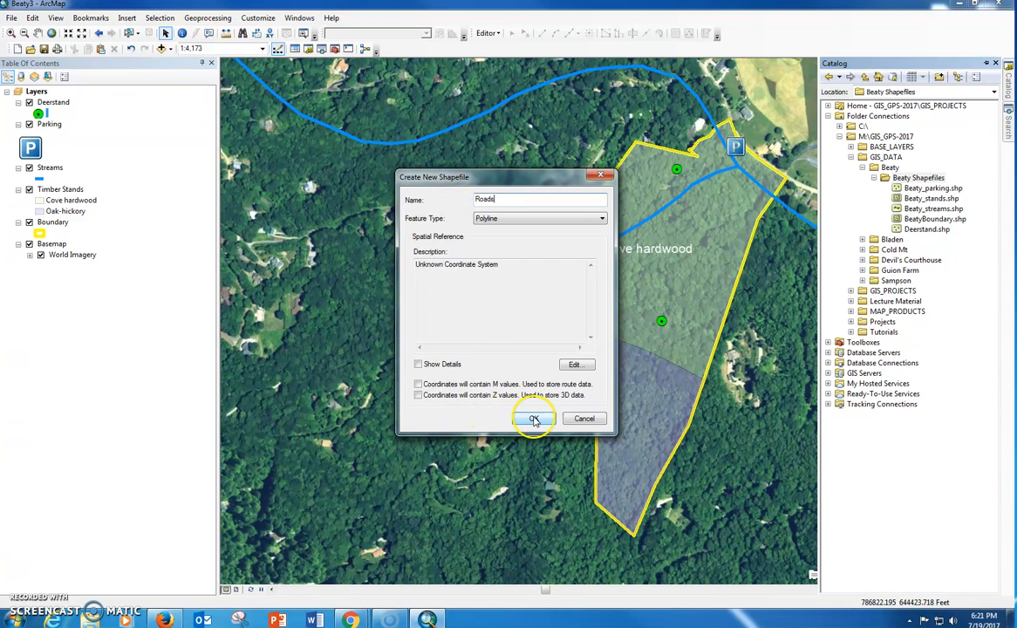
pyautogui.click(534, 419)
pyautogui.click(592, 364)
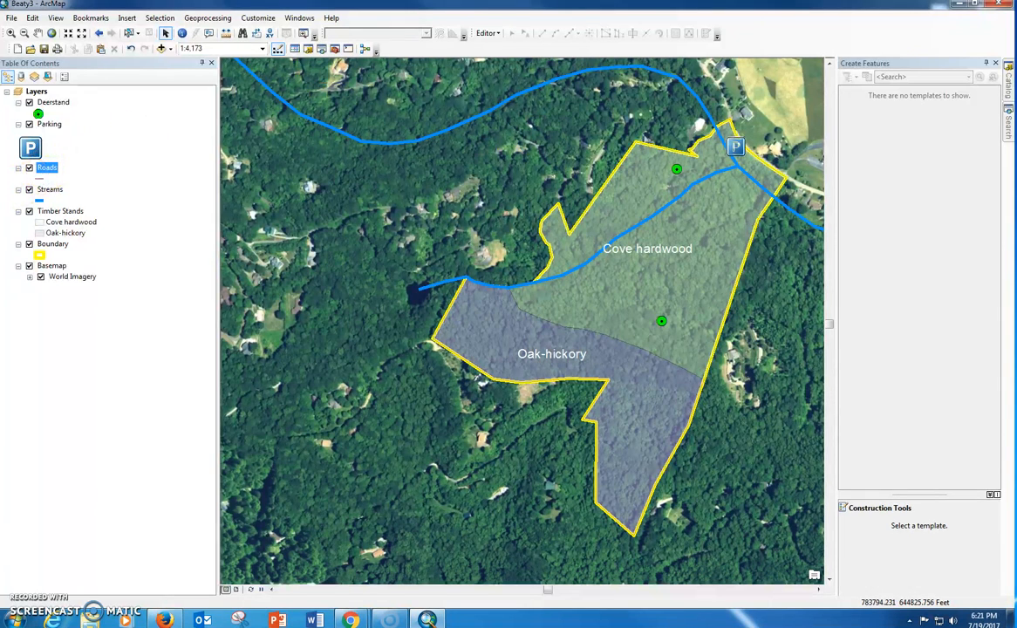
# Step: Start an edit session on the Roads layer, continuing past the spatial reference warning
pyautogui.rightClick(42, 173)
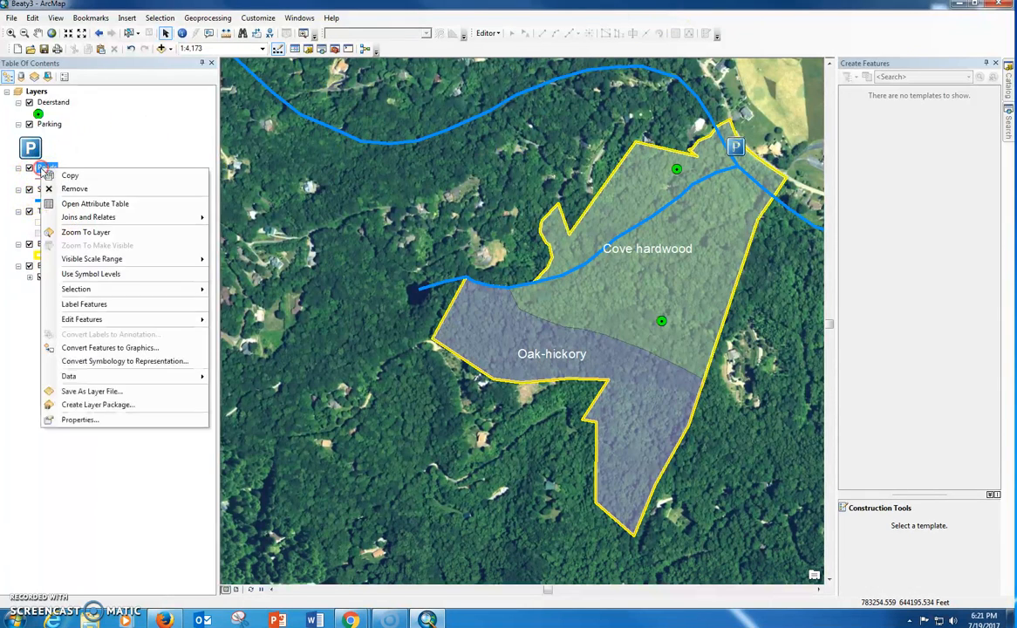
pyautogui.click(90, 321)
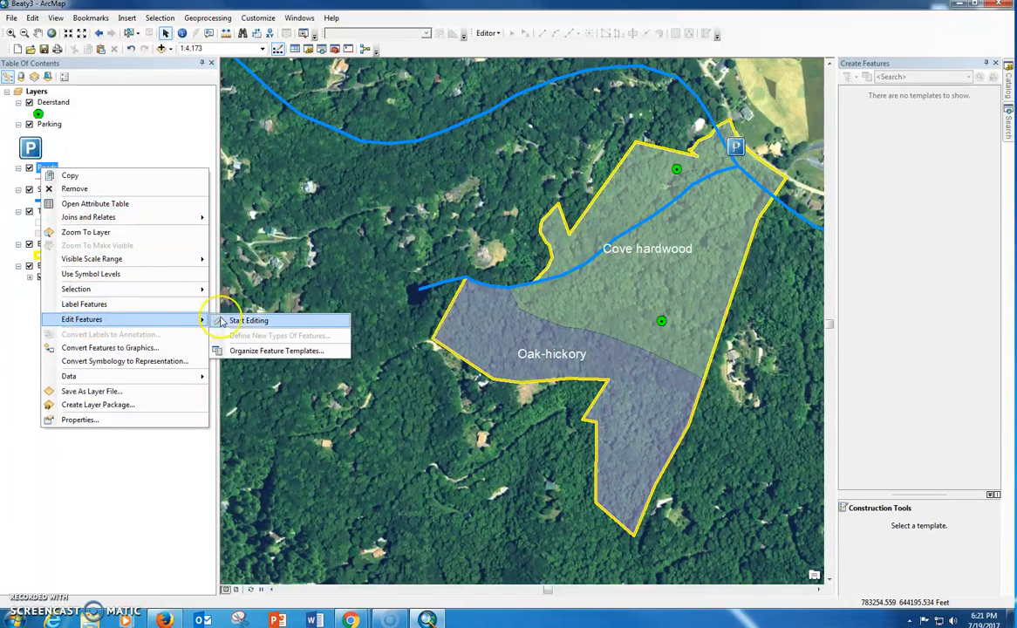
pyautogui.click(242, 320)
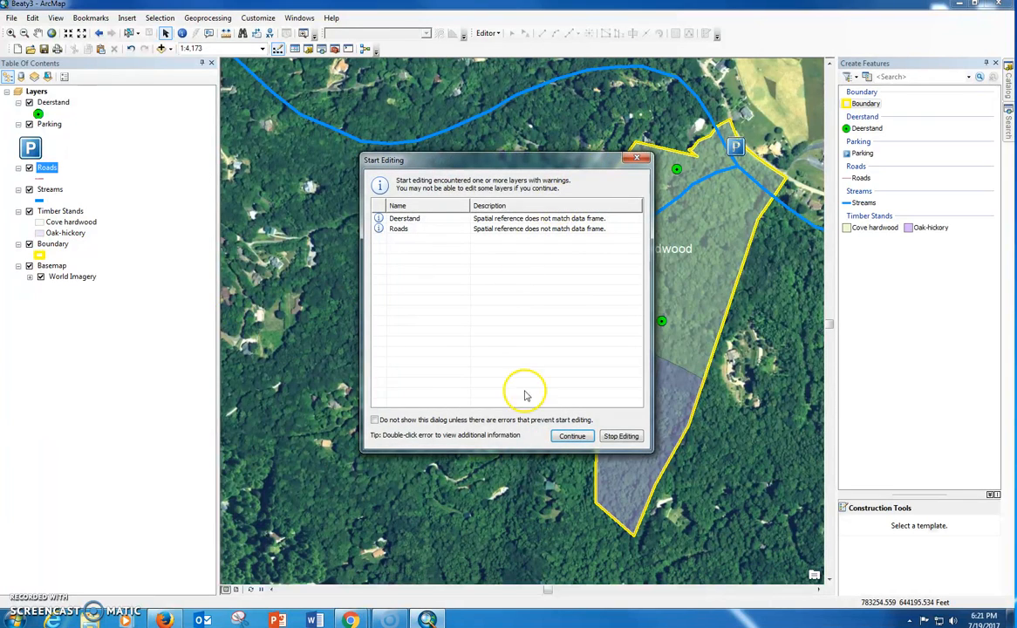
pyautogui.click(574, 436)
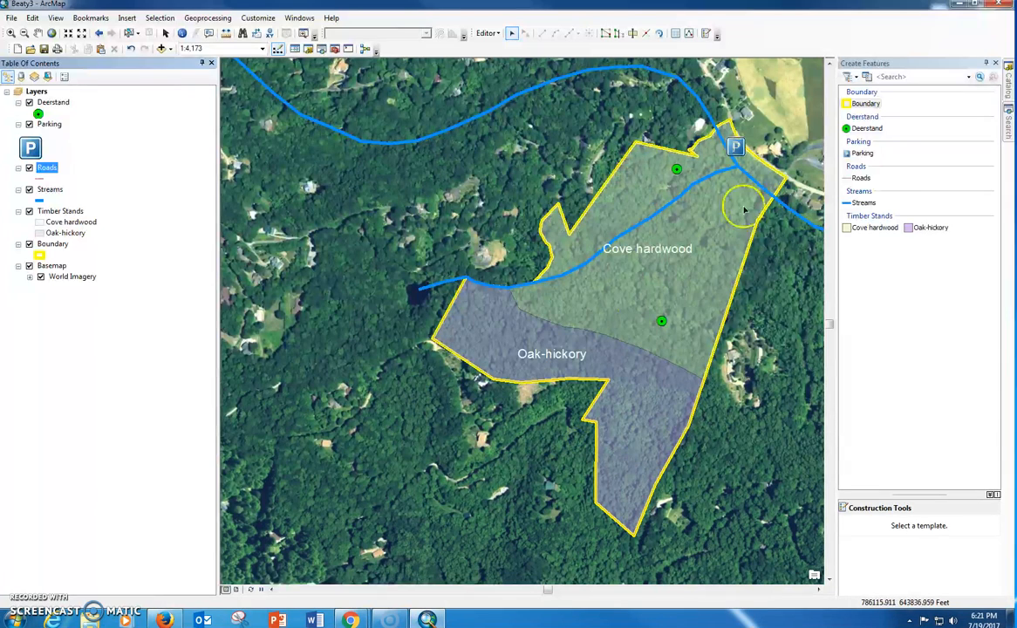
# Step: Draw a Roads line from the parking symbol, curving southwest through Cove hardwood and past the southern deer stand to just beyond the eastern boundary
pyautogui.click(870, 180)
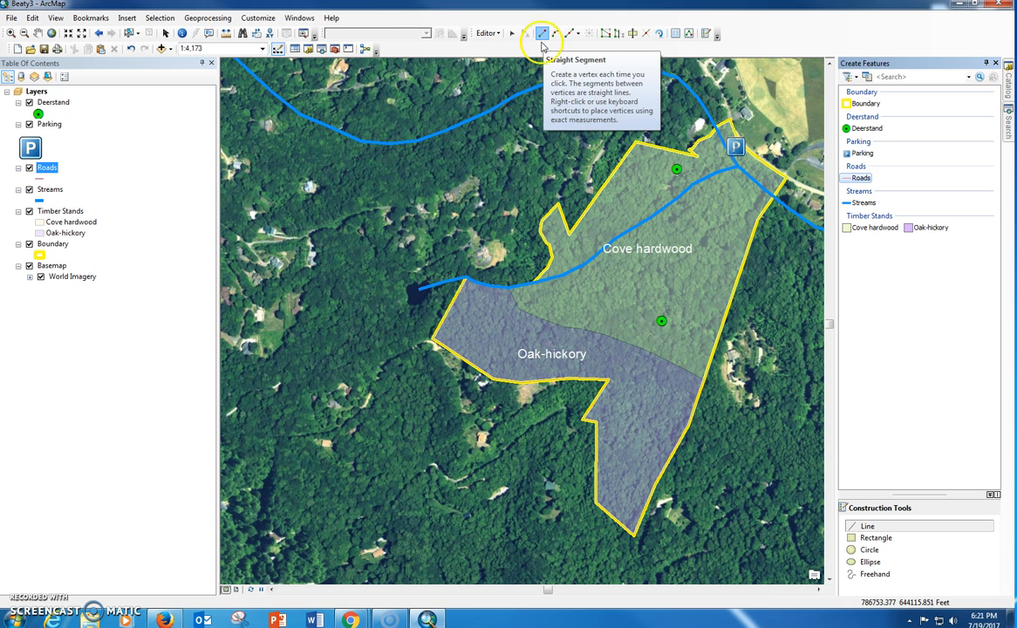
pyautogui.click(715, 161)
pyautogui.click(685, 181)
pyautogui.click(660, 191)
pyautogui.click(637, 213)
pyautogui.click(629, 247)
pyautogui.click(629, 277)
pyautogui.click(639, 307)
pyautogui.click(660, 327)
pyautogui.click(687, 324)
pyautogui.click(715, 312)
pyautogui.click(734, 308)
pyautogui.doubleClick(753, 313)
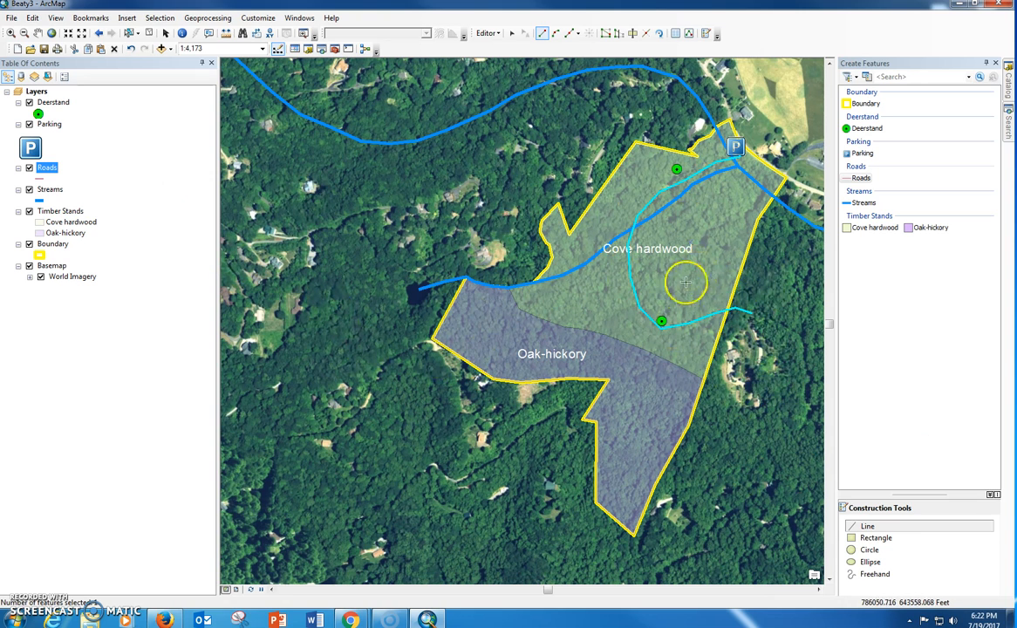
# Step: Draw a branch Roads line from the main road's southwestern bend westward through Cove hardwood, ending at the stream on the tract's northwestern edge
pyautogui.click(637, 310)
pyautogui.click(606, 313)
pyautogui.click(534, 314)
pyautogui.click(507, 306)
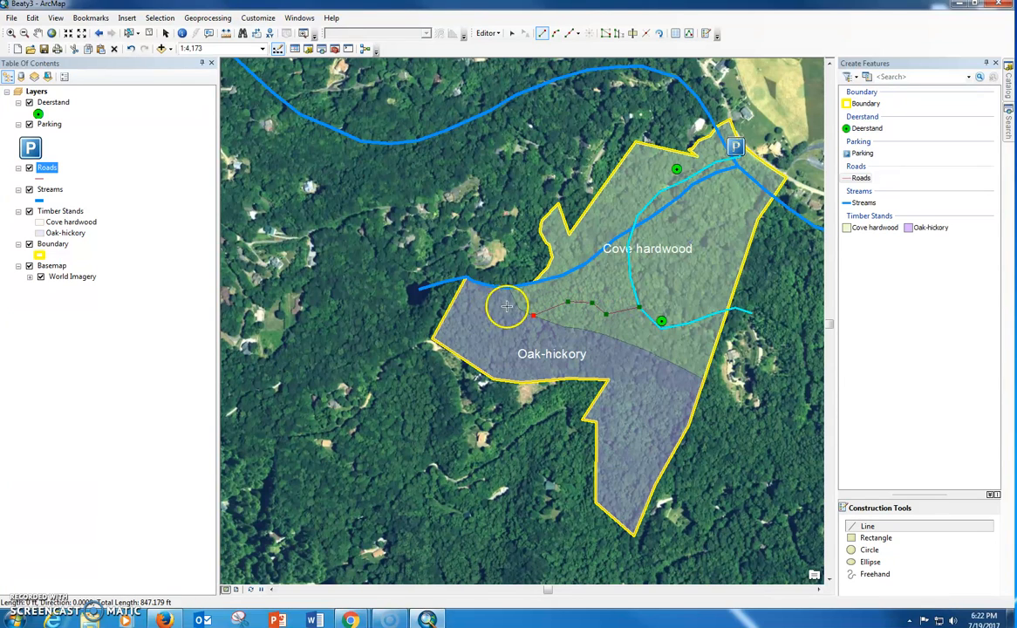
pyautogui.doubleClick(493, 277)
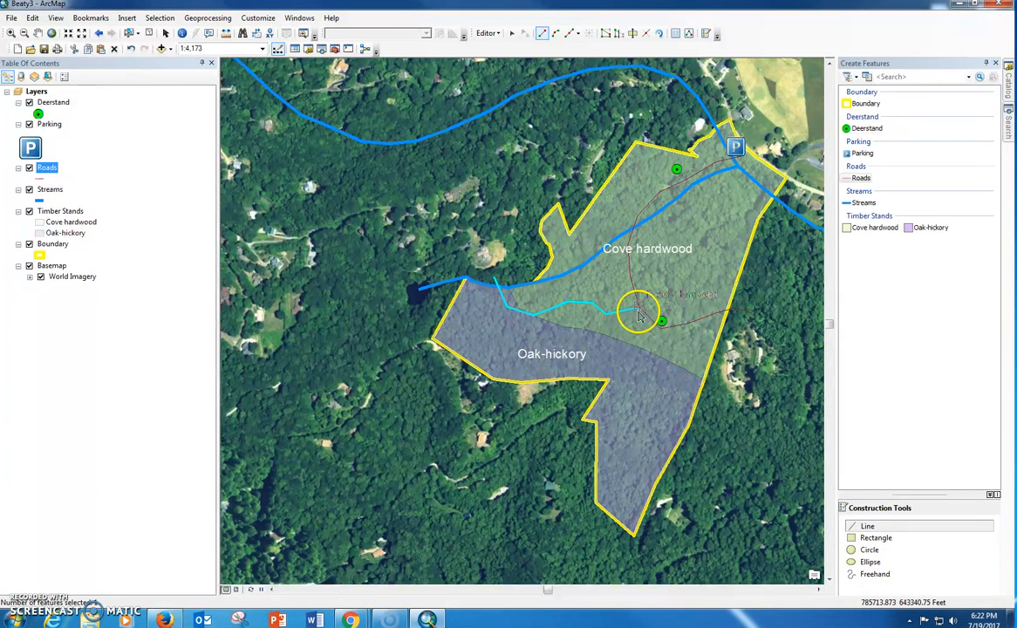
pyautogui.click(638, 312)
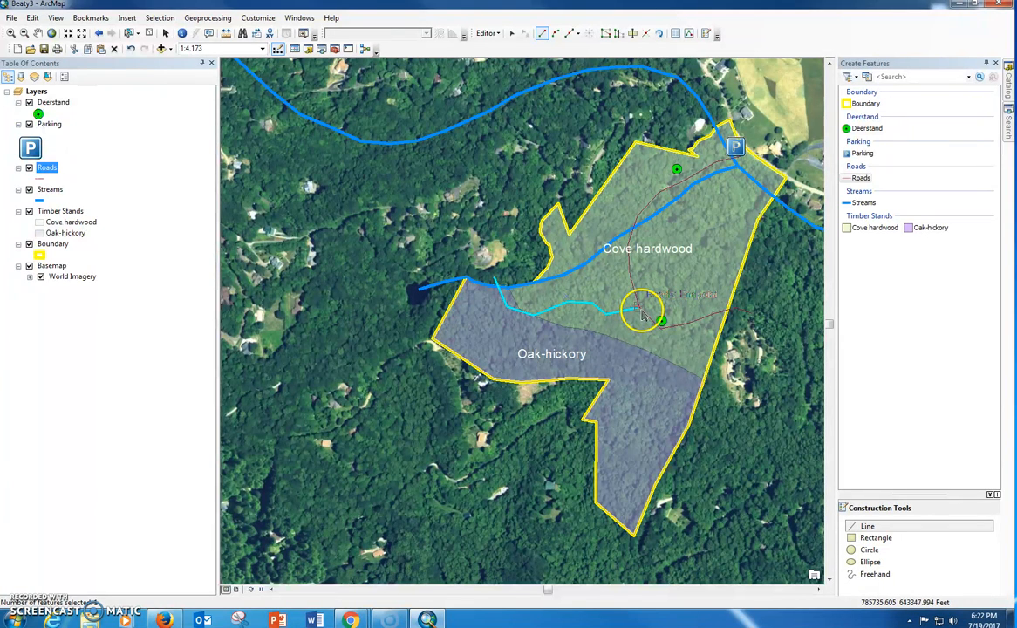
# Step: Set the Roads layer's symbol to New Road, Under Construction with a width of 1
pyautogui.click(41, 178)
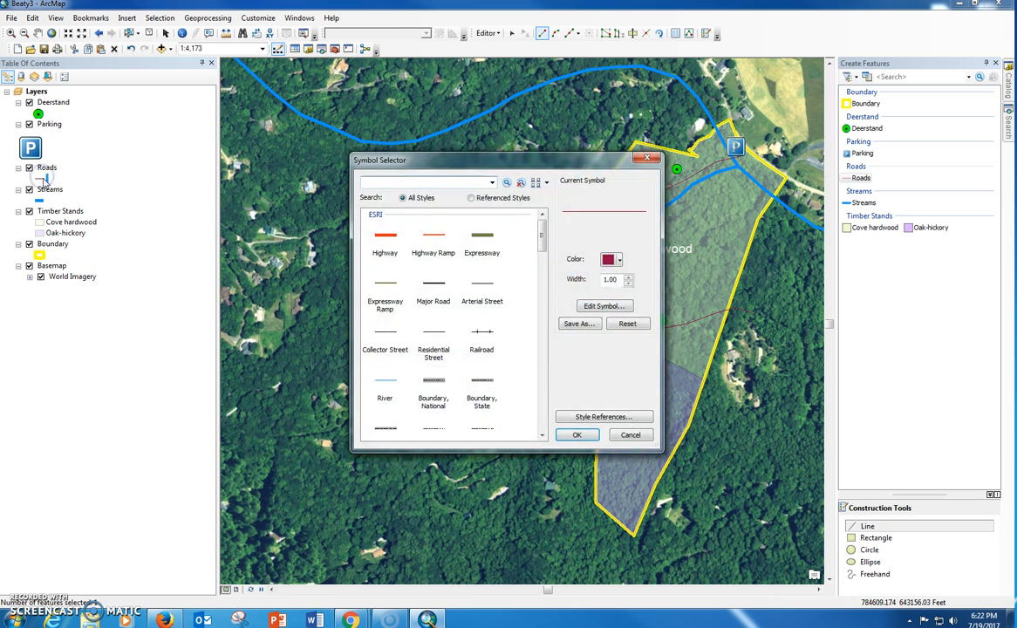
pyautogui.moveTo(540, 228); pyautogui.dragTo(569, 288)
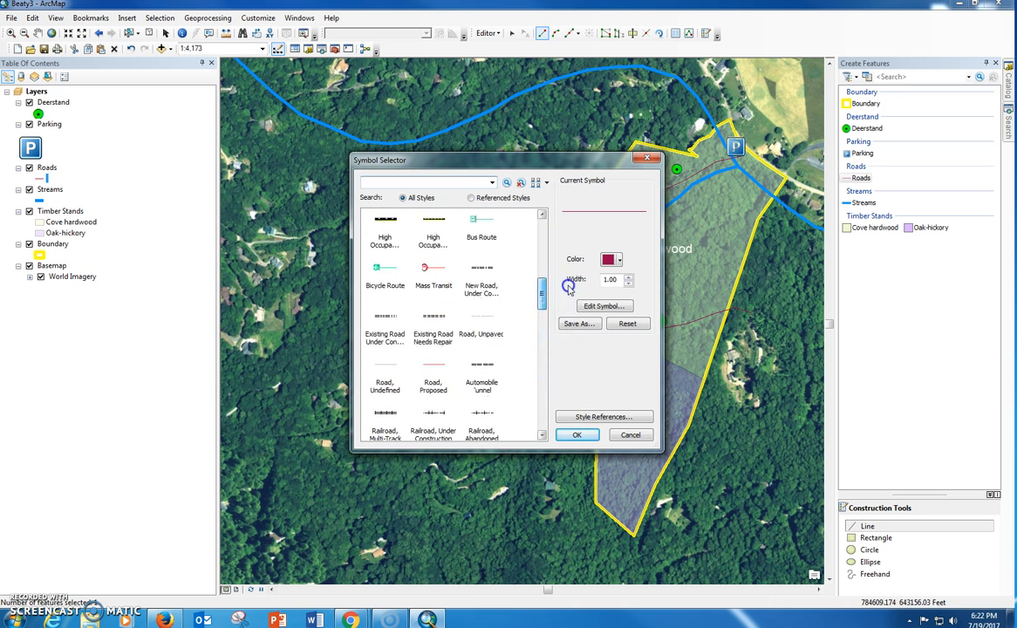
pyautogui.click(484, 291)
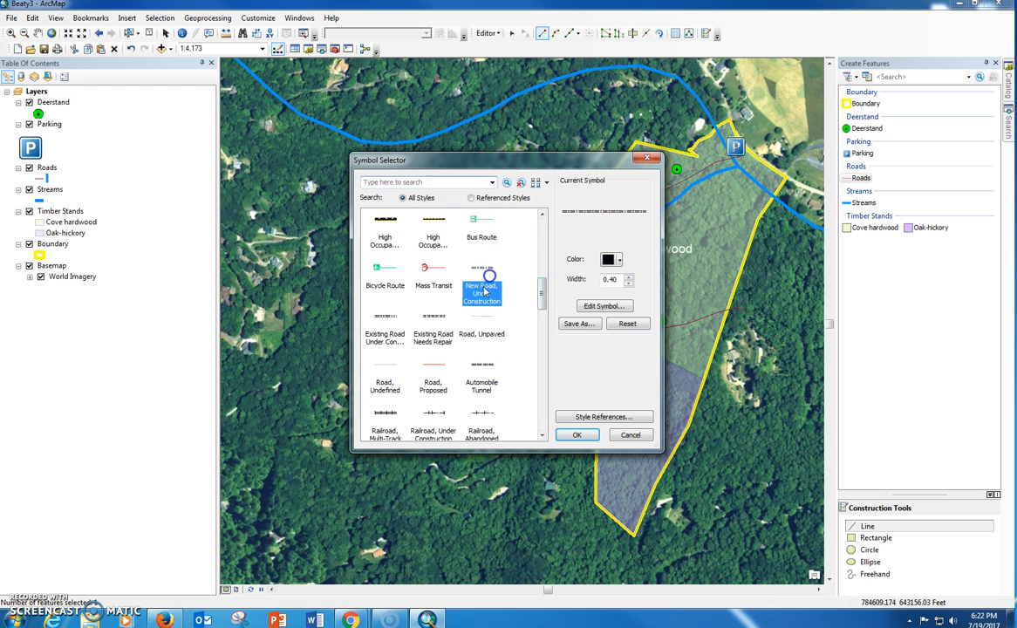
pyautogui.click(628, 277)
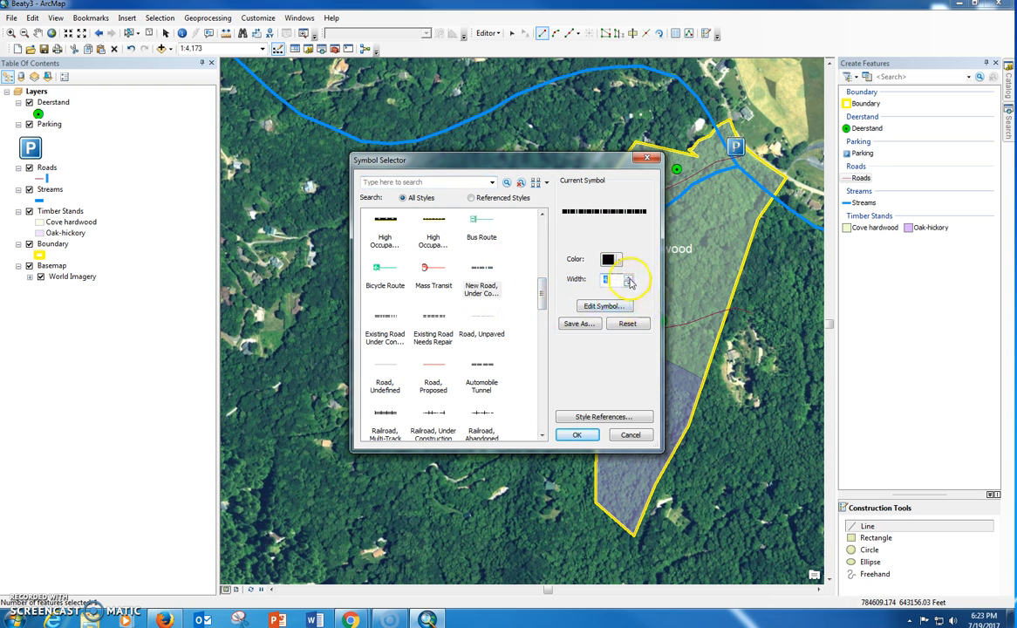
pyautogui.click(628, 283)
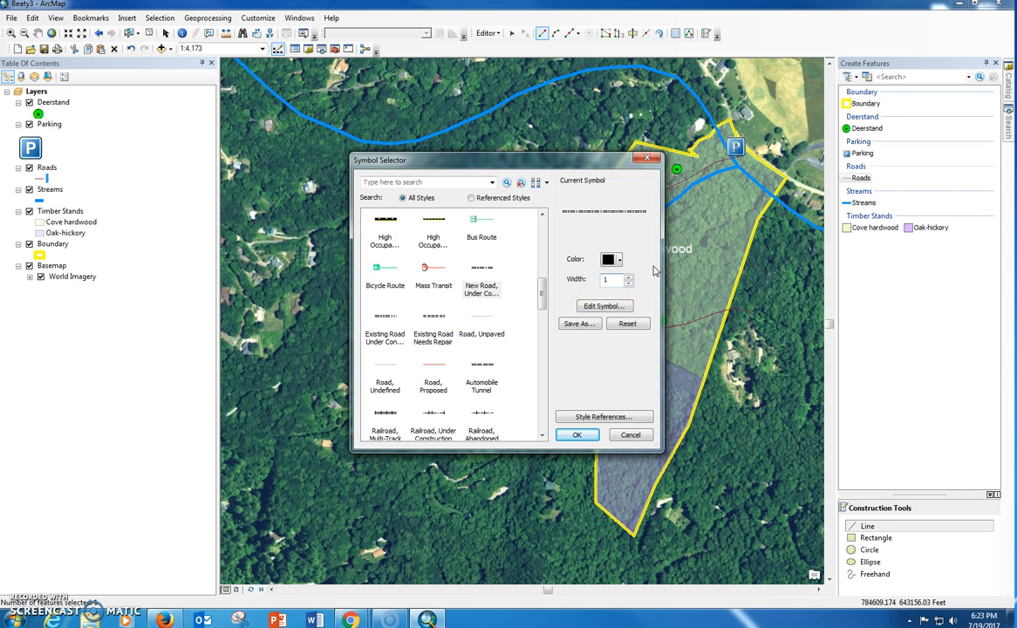
pyautogui.click(576, 435)
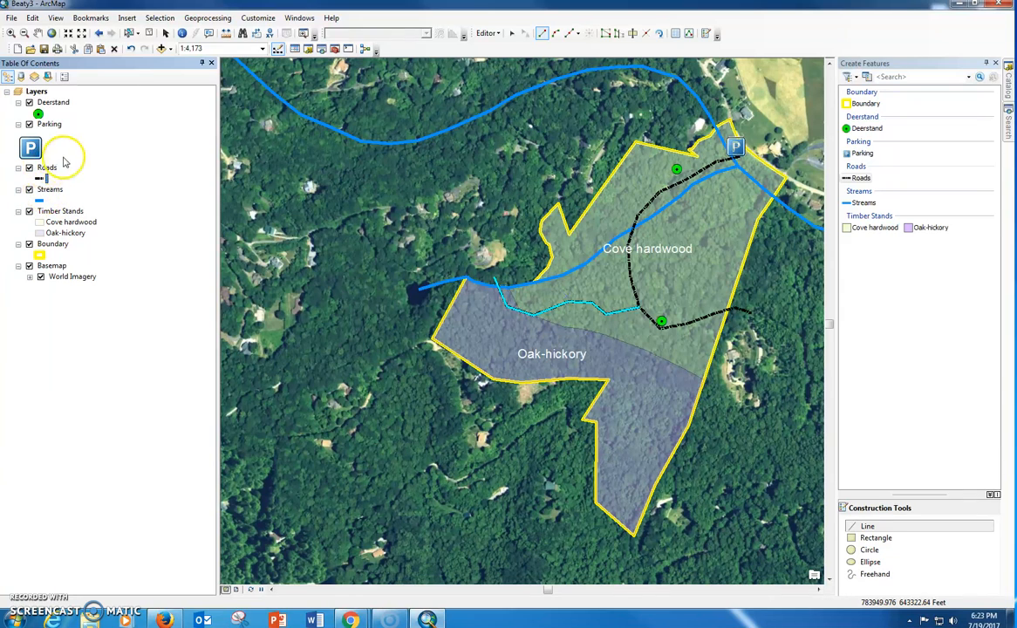
# Step: Clear the selected road feature and stop editing, saving the Roads edits
pyautogui.click(160, 17)
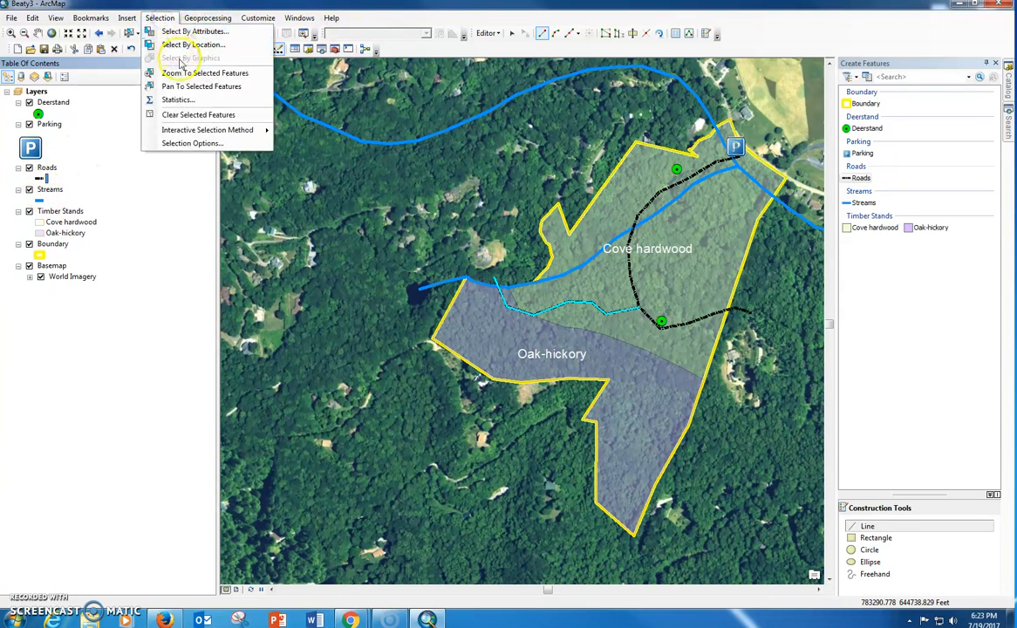
pyautogui.click(188, 114)
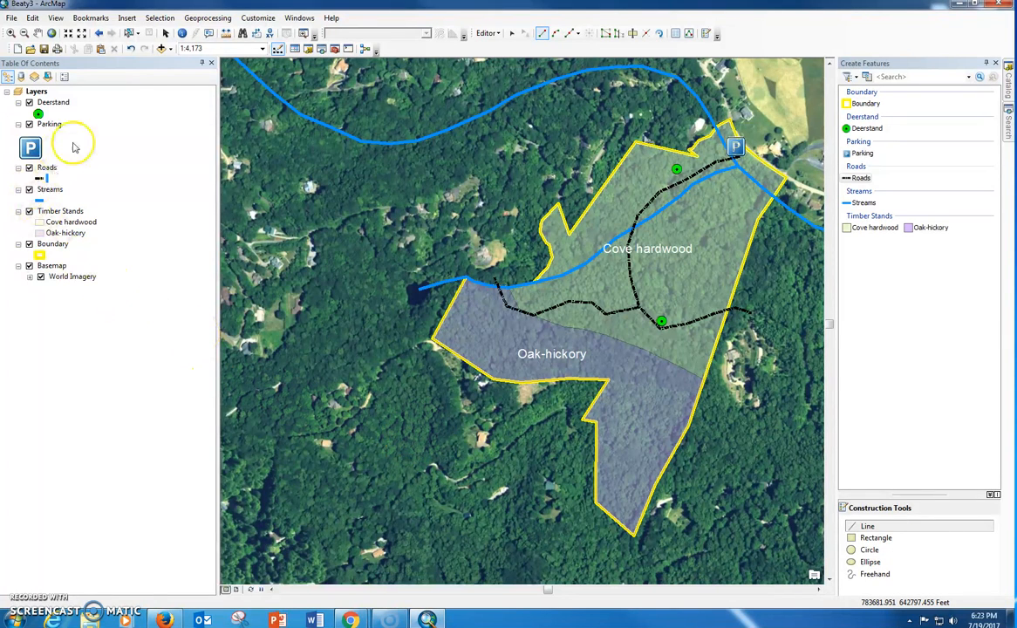
pyautogui.click(489, 34)
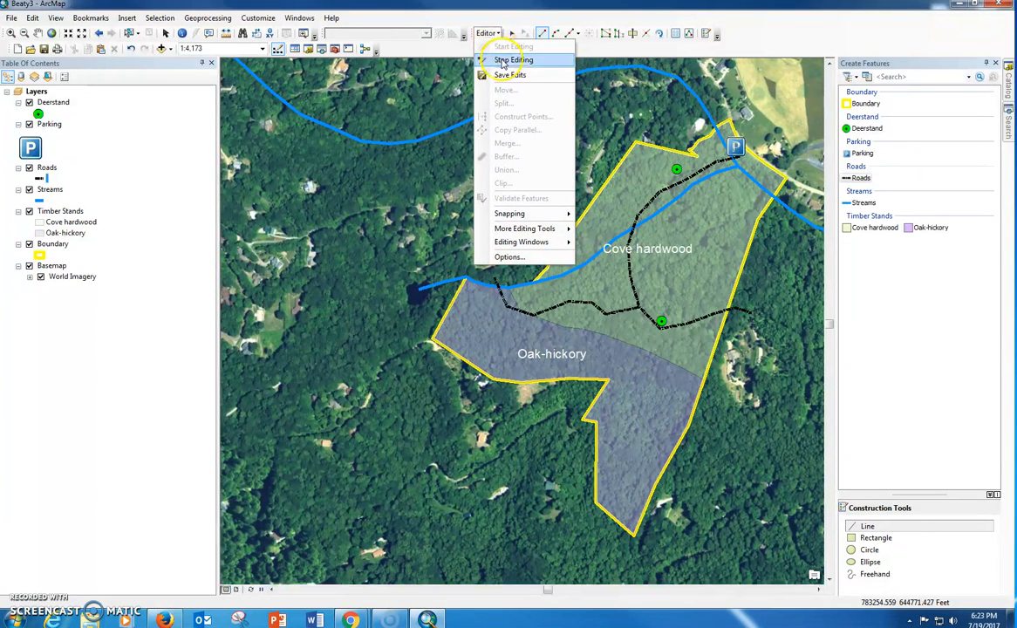
pyautogui.click(505, 60)
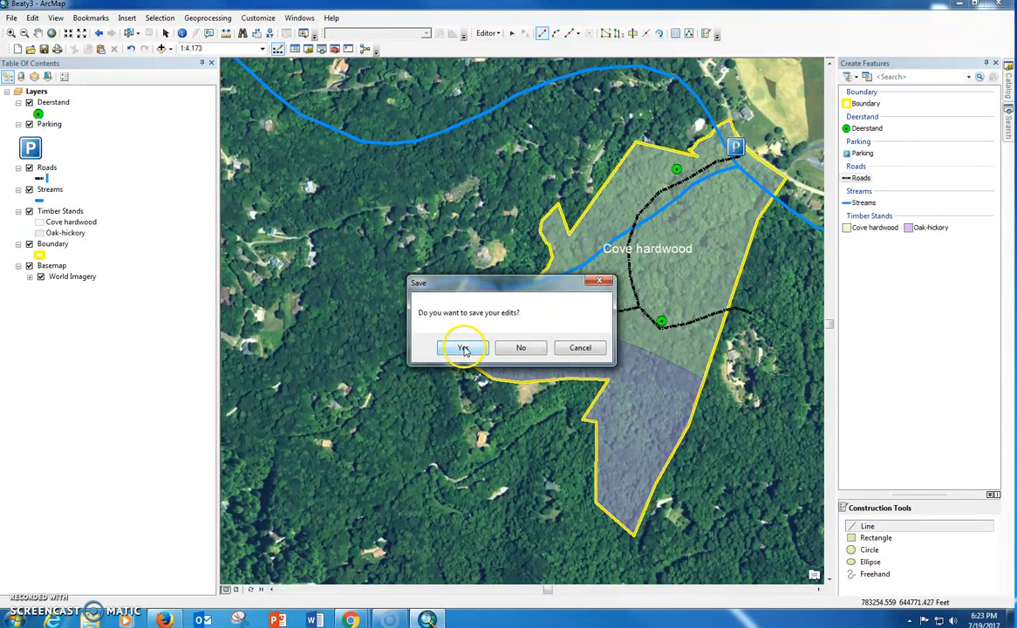
pyautogui.click(463, 347)
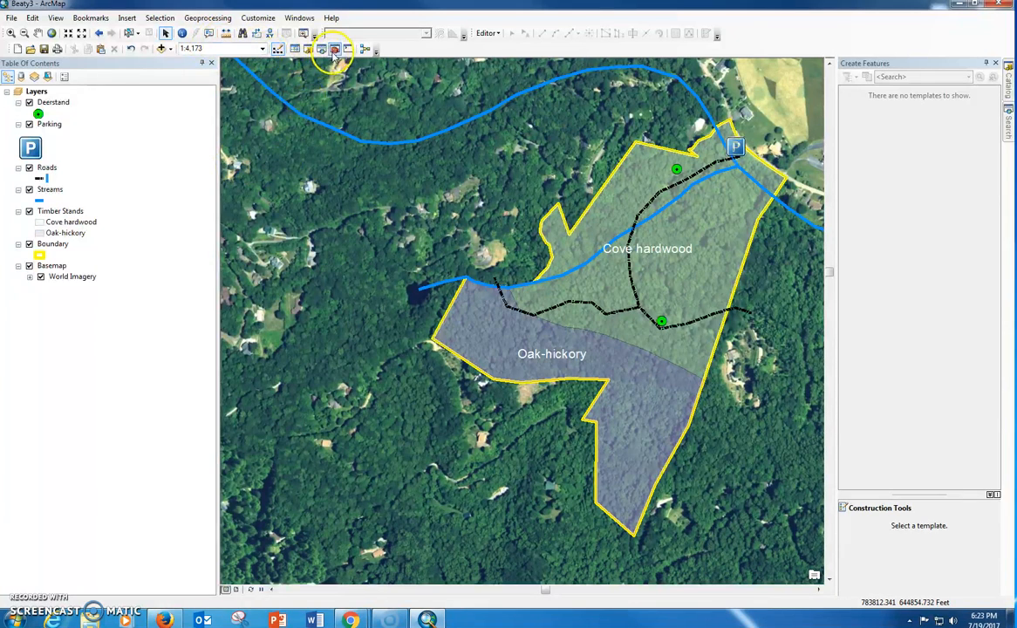
# Step: Create a polygon shapefile named Food Plots in the Beaty Shapefiles folder, accepting the unknown spatial reference
pyautogui.click(1009, 94)
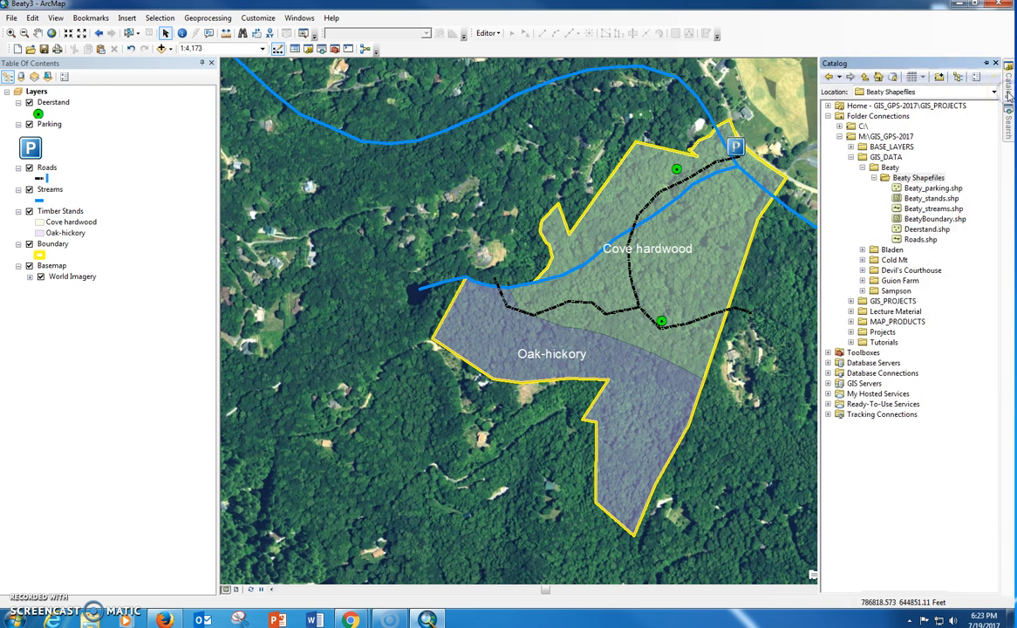
pyautogui.rightClick(905, 179)
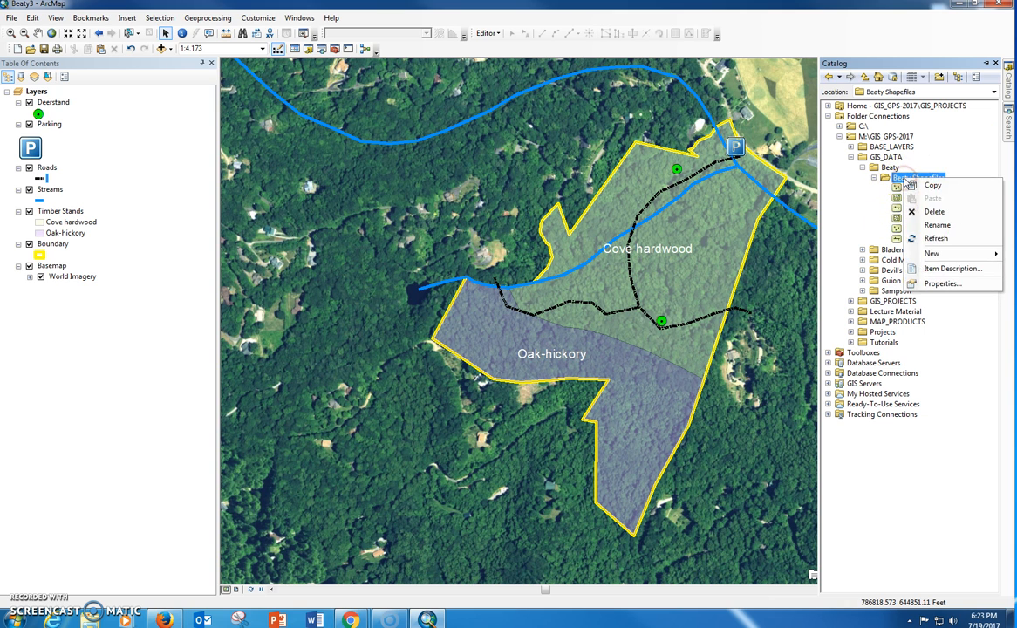
pyautogui.moveTo(926, 254)
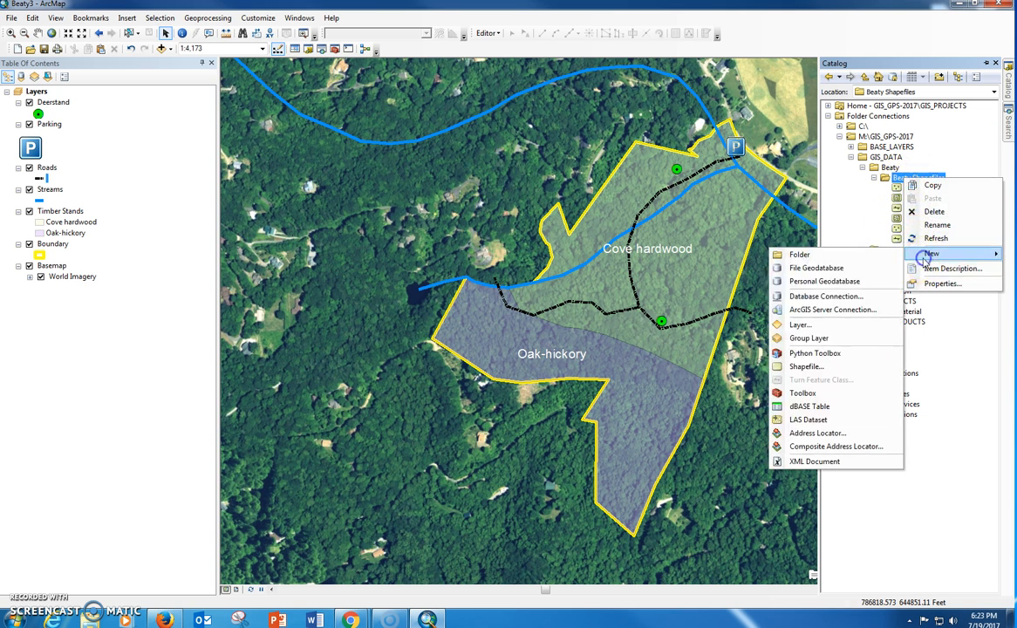
pyautogui.click(804, 366)
pyautogui.click(600, 218)
pyautogui.click(593, 247)
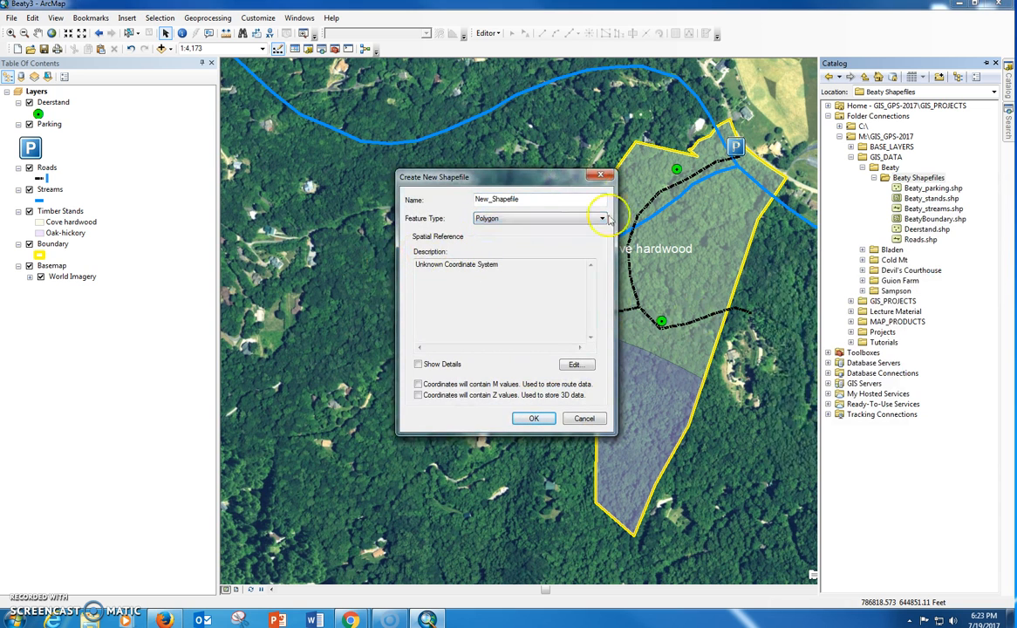
pyautogui.doubleClick(543, 198)
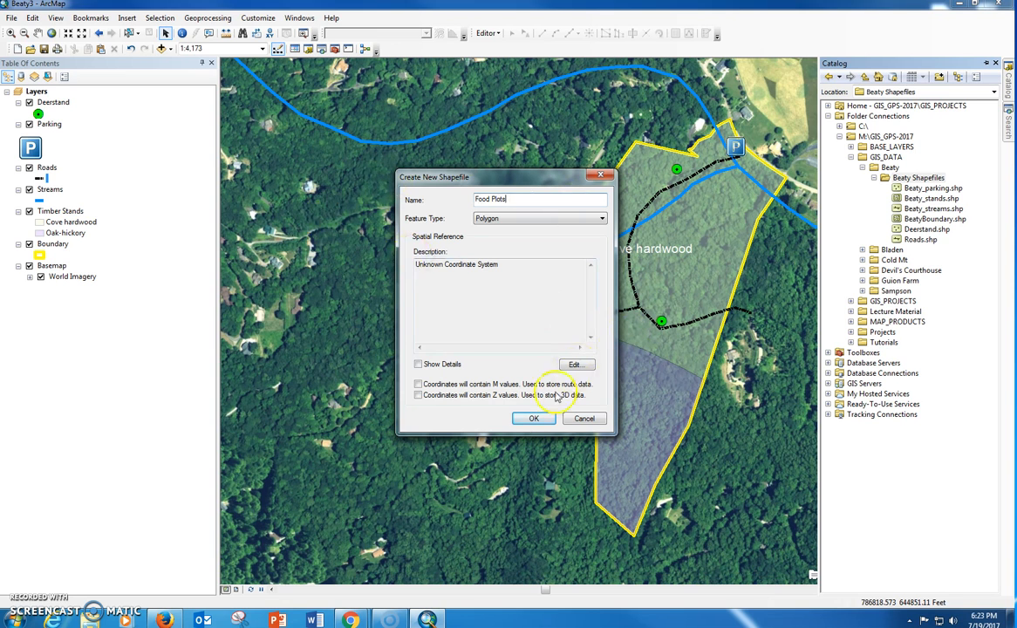
pyautogui.click(534, 417)
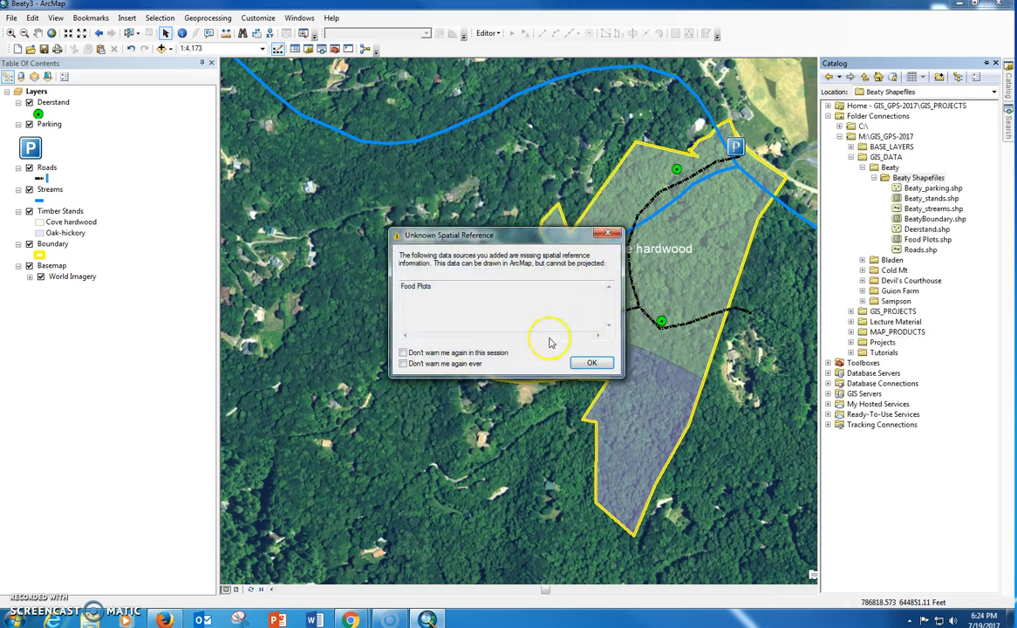
pyautogui.click(592, 363)
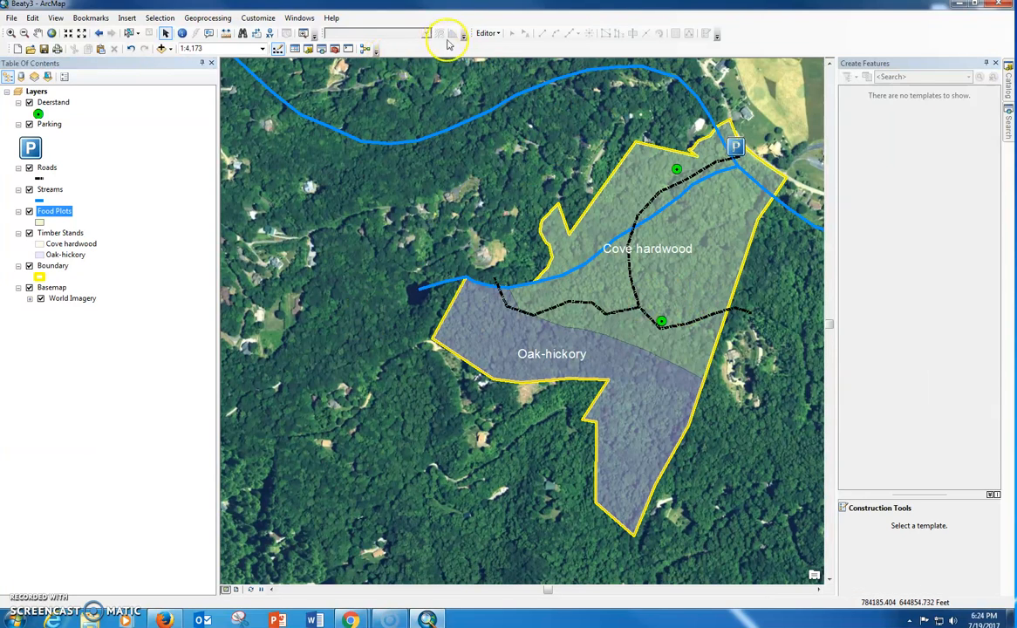
# Step: Start an edit session on the Food Plots layer and dismiss the spatial reference warning
pyautogui.rightClick(60, 215)
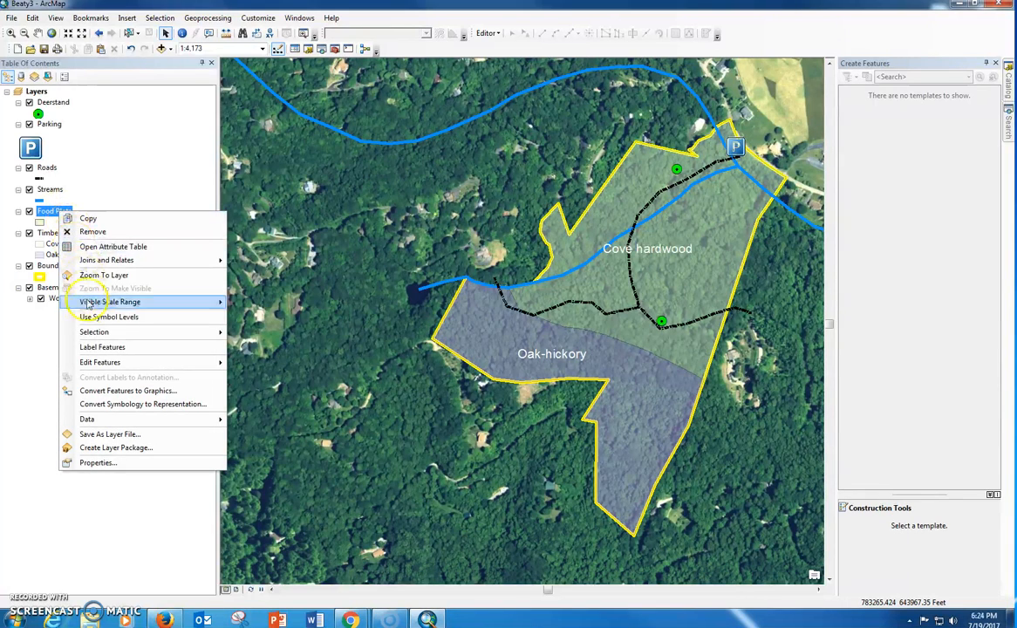
pyautogui.moveTo(99, 361)
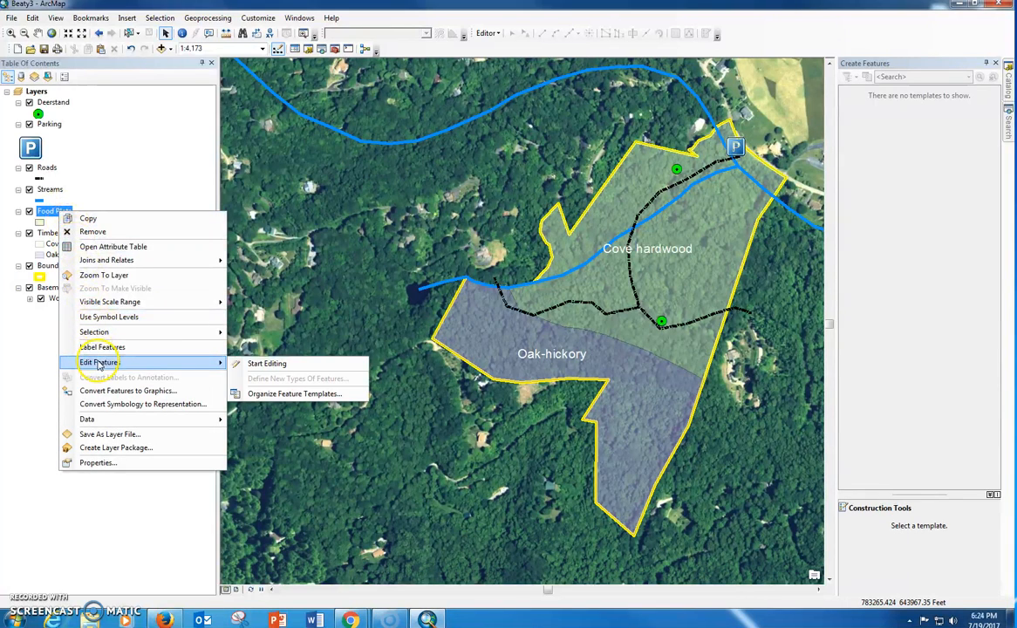
pyautogui.click(253, 361)
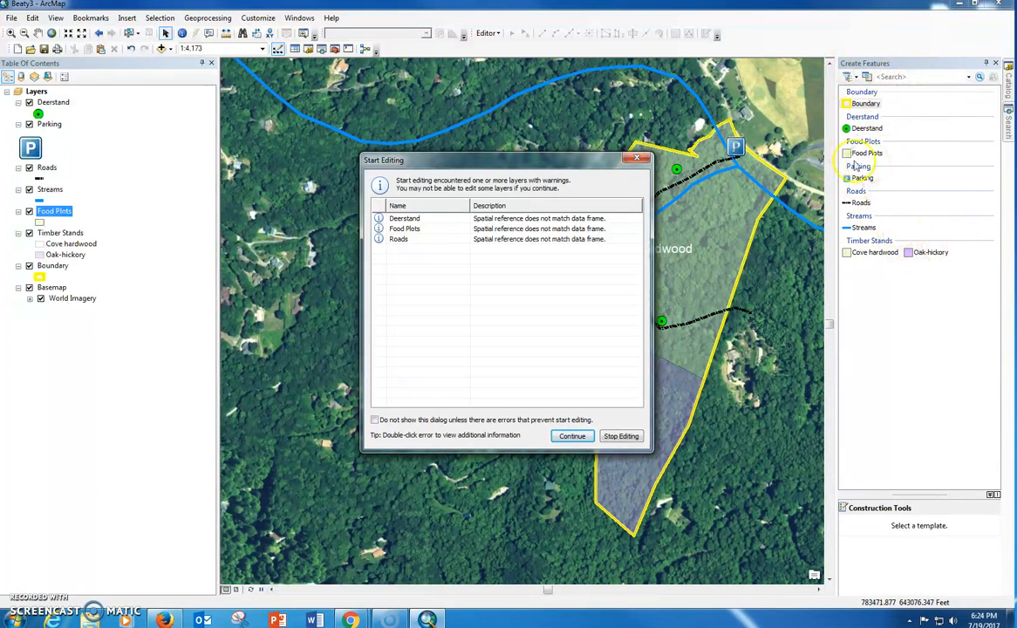
pyautogui.click(635, 157)
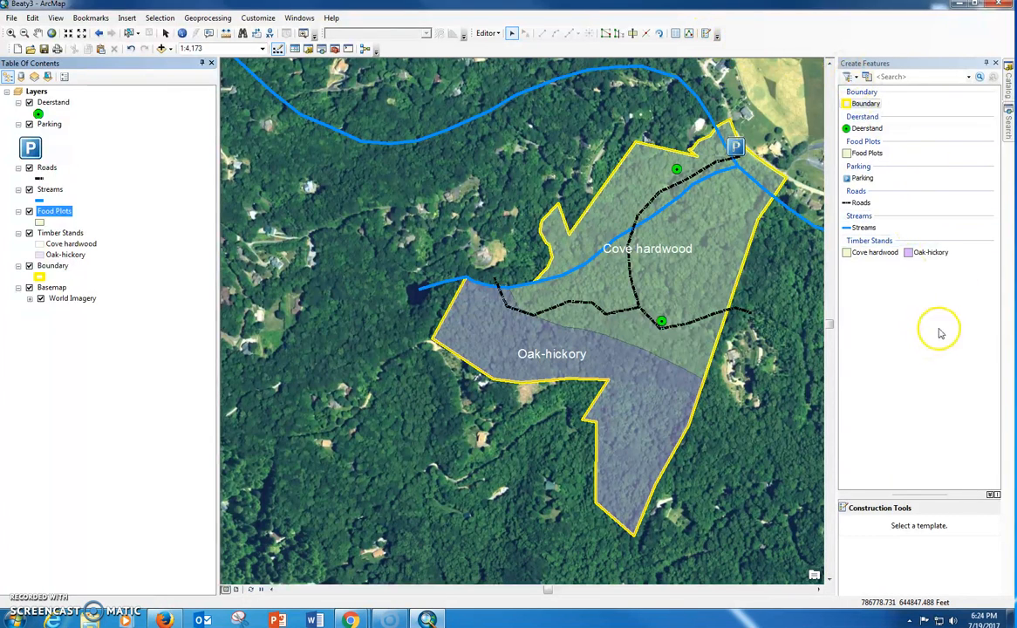
# Step: Draw a small five-sided Food Plots polygon in eastern Cove hardwood, between the stand's label and the eastern boundary
pyautogui.click(867, 154)
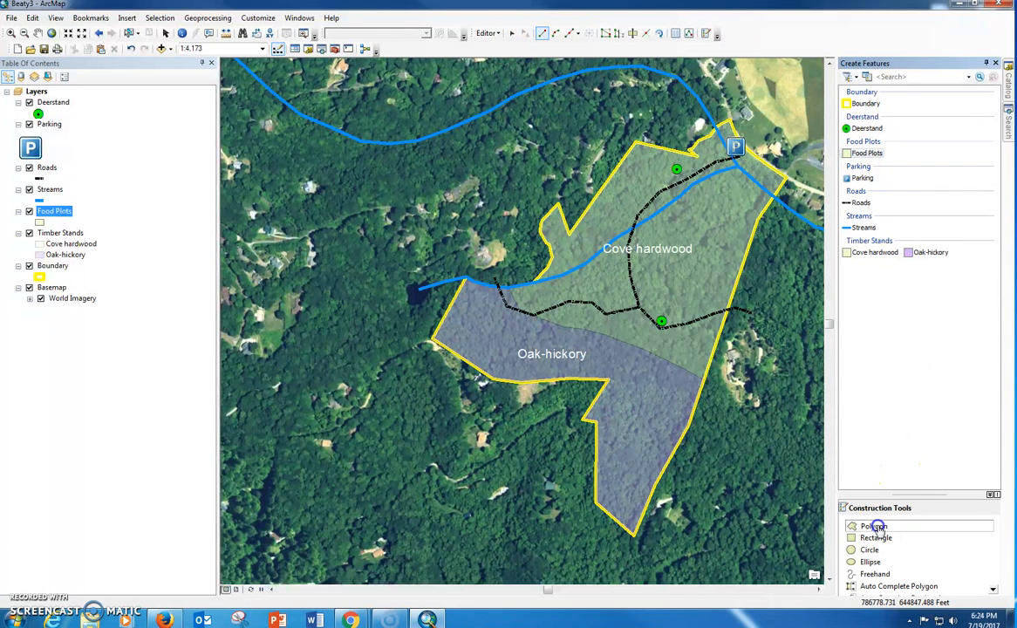
pyautogui.click(908, 519)
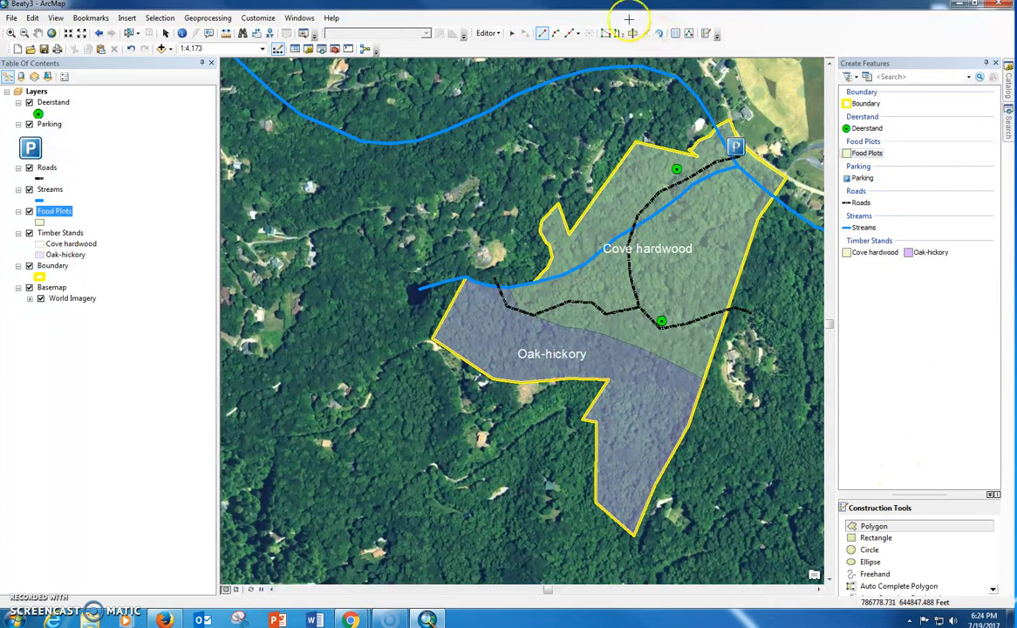
pyautogui.click(542, 34)
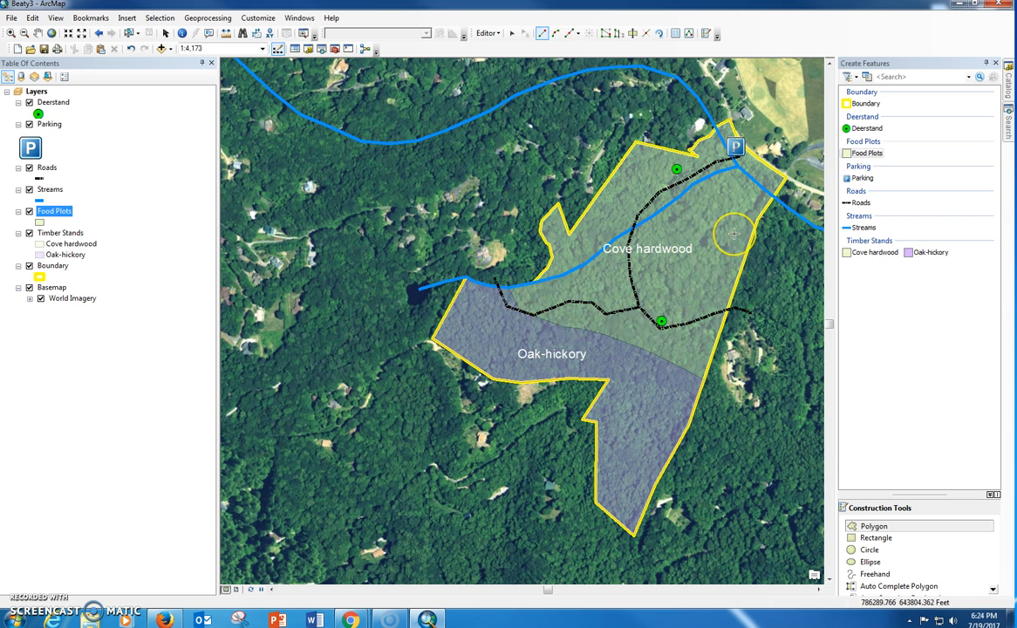
pyautogui.click(712, 255)
pyautogui.click(718, 262)
pyautogui.click(692, 271)
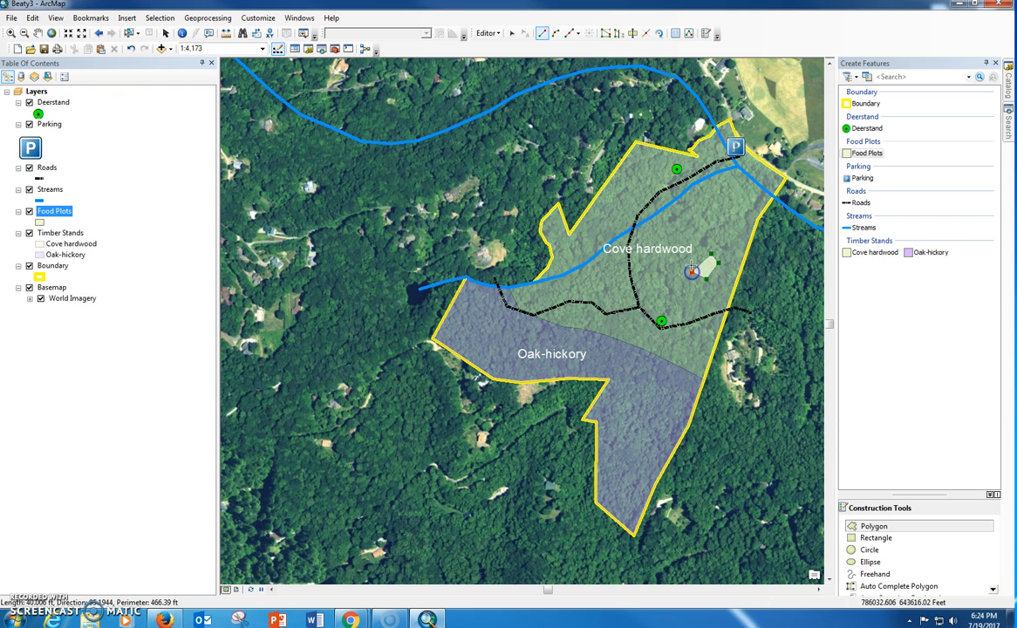
pyautogui.doubleClick(695, 259)
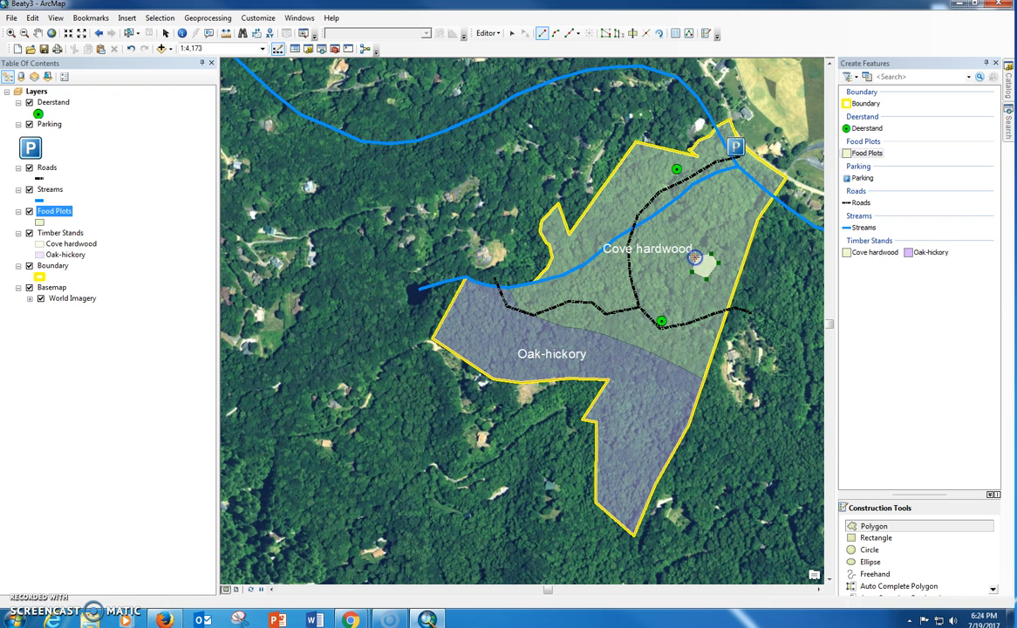
# Step: Draw a second five-sided Food Plots polygon in the eastern part of Oak-hickory, south of the southern deer stand
pyautogui.click(647, 374)
pyautogui.click(660, 393)
pyautogui.click(647, 410)
pyautogui.click(634, 403)
pyautogui.click(632, 377)
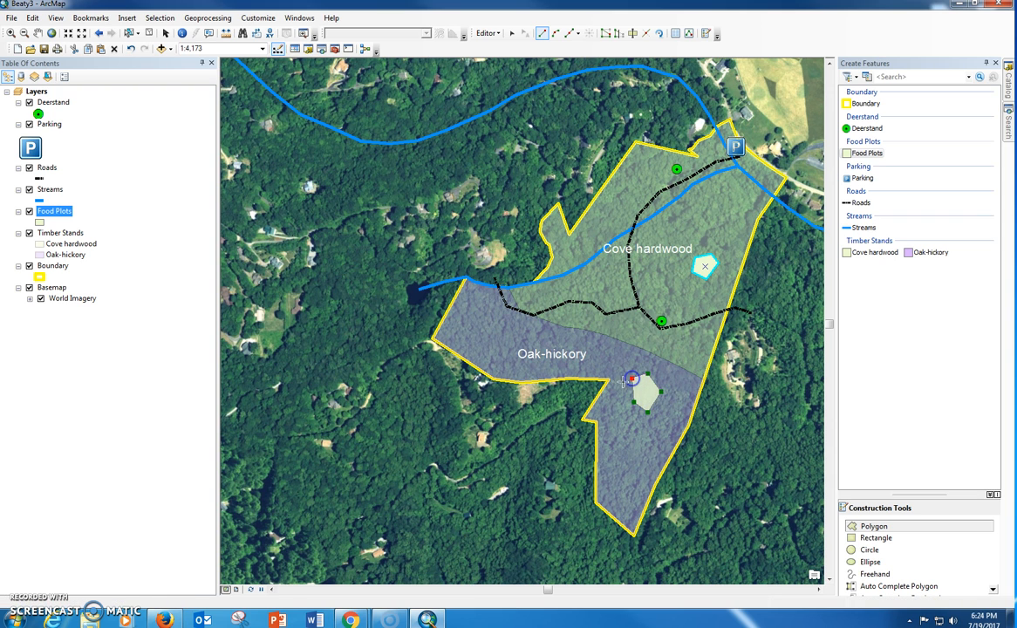
# Step: Draw a third small Food Plots polygon near the western end of the Oak-hickory stand
pyautogui.click(478, 313)
pyautogui.click(487, 317)
pyautogui.click(487, 338)
pyautogui.click(464, 327)
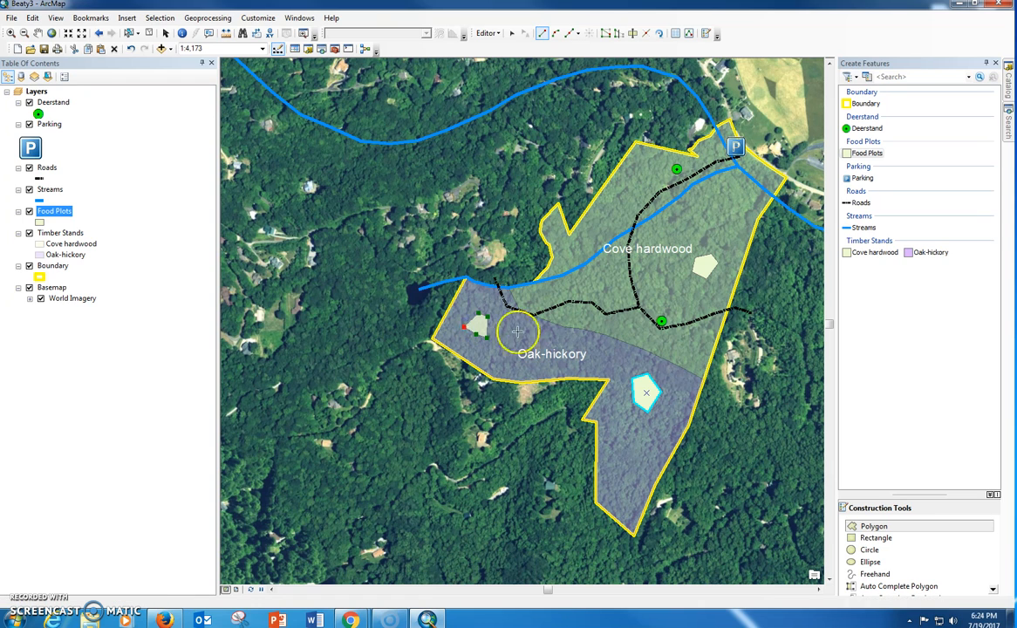
pyautogui.press('F2')
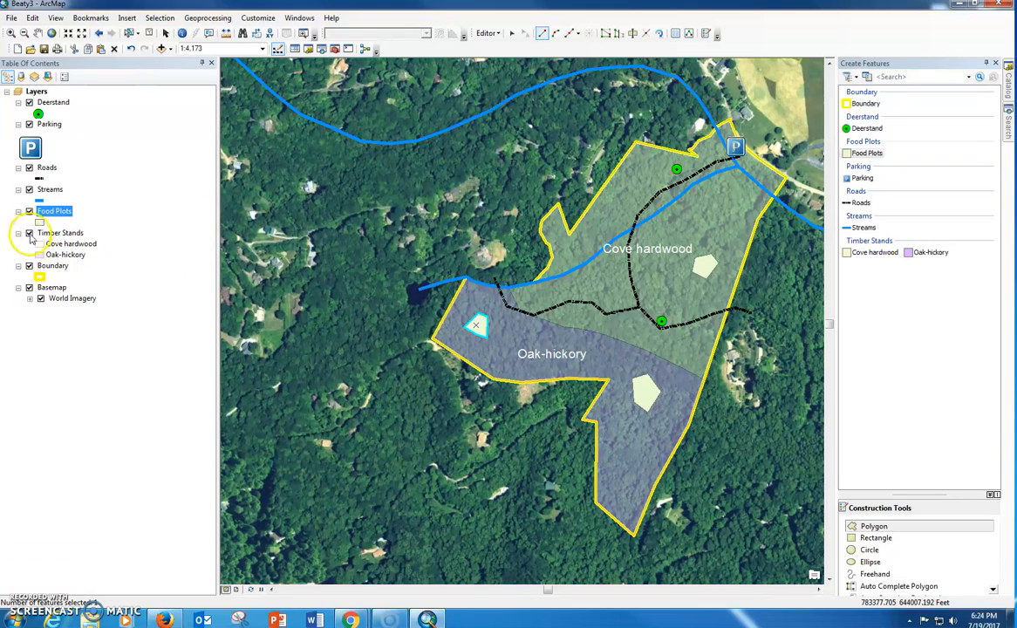
# Step: Stop editing and save the Food Plots edits
pyautogui.click(493, 34)
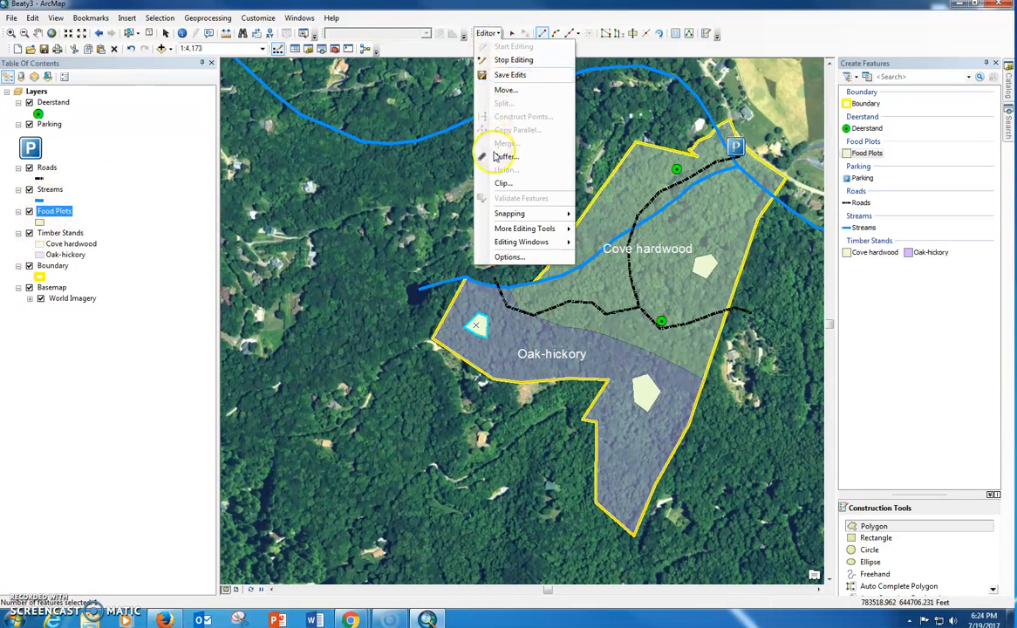
pyautogui.click(511, 60)
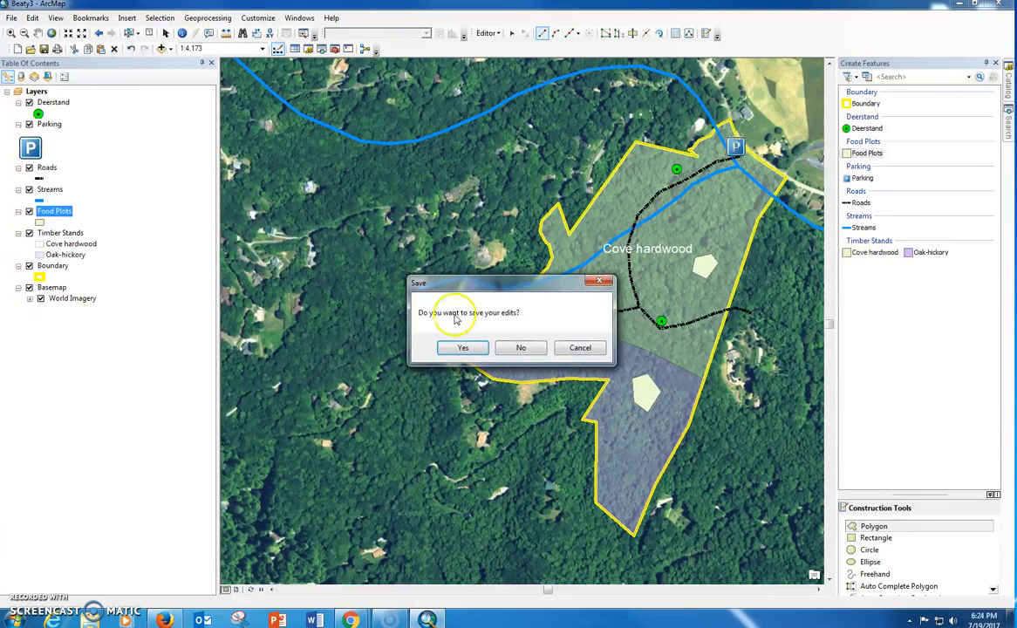
pyautogui.click(463, 348)
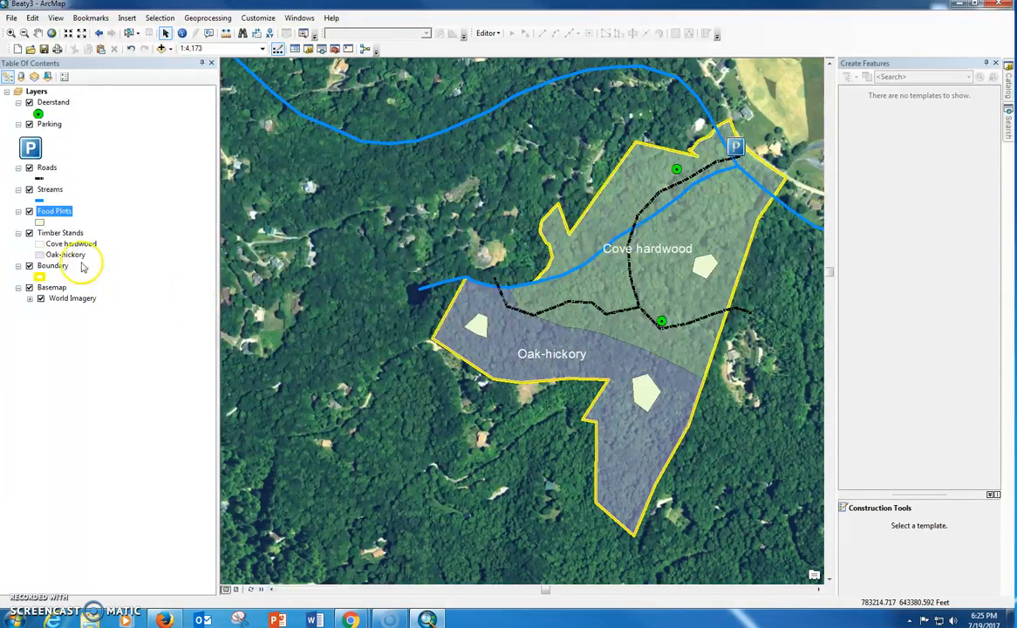
# Step: Set the Food Plots layer's symbol to the yellow Sun fill
pyautogui.click(38, 224)
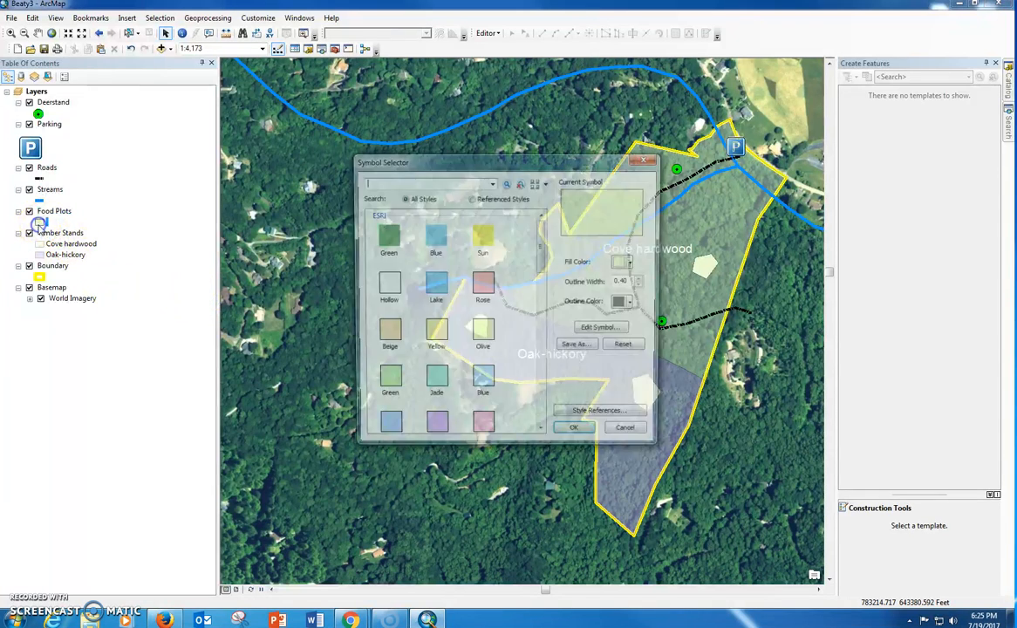
pyautogui.click(480, 238)
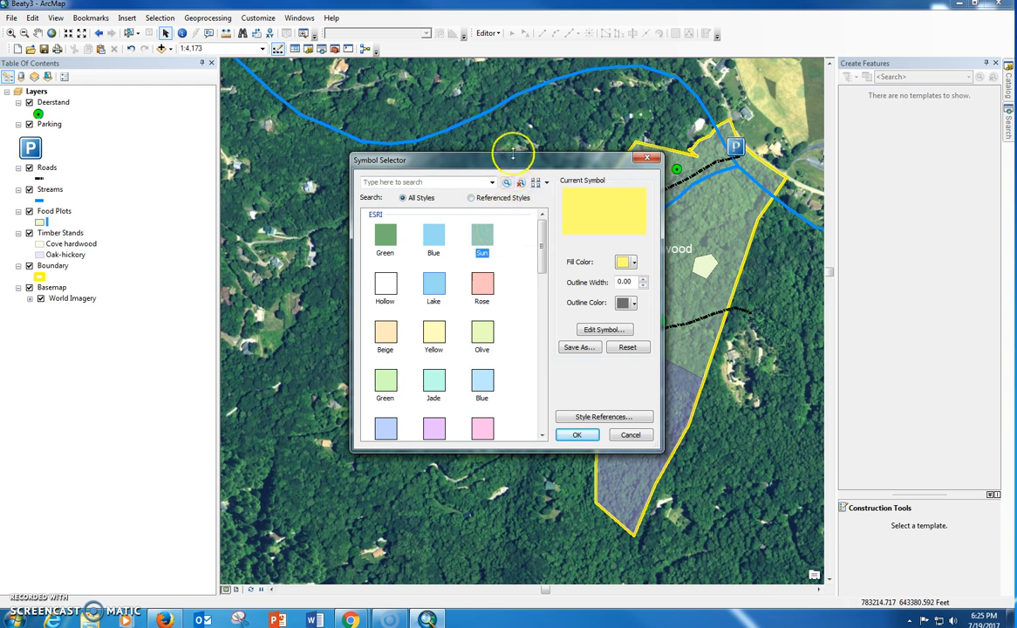
pyautogui.moveTo(514, 160); pyautogui.dragTo(281, 92)
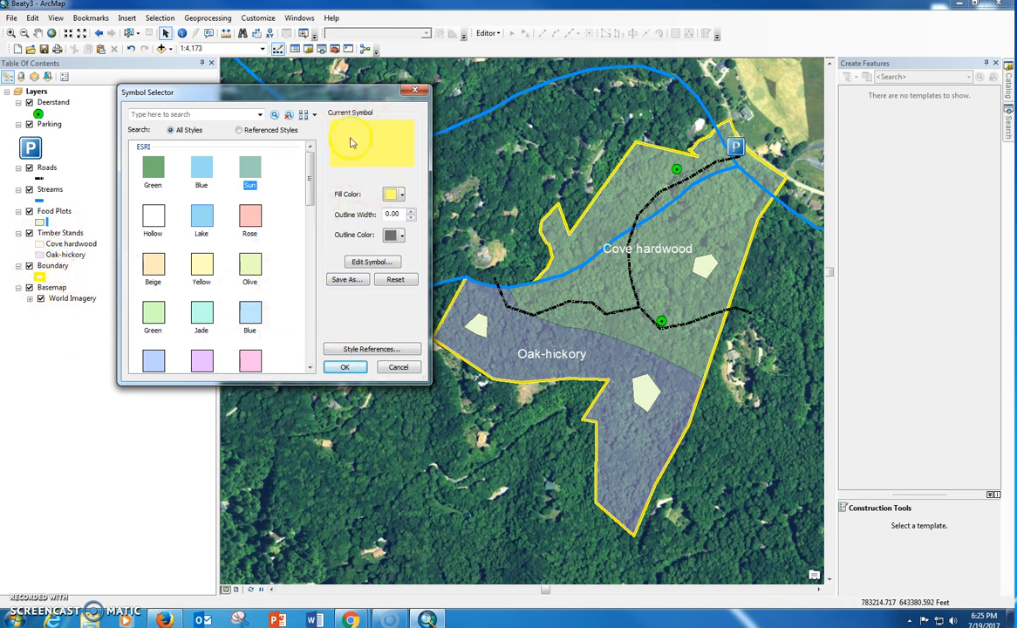
pyautogui.click(349, 372)
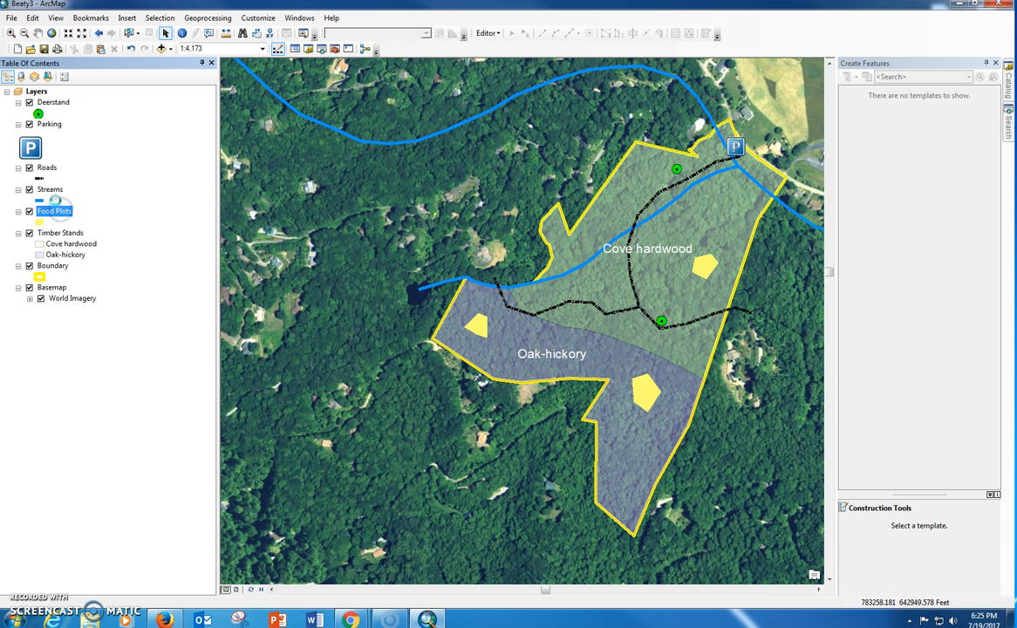
# Step: Set the Food Plots layer's display transparency to 50%
pyautogui.doubleClick(54, 211)
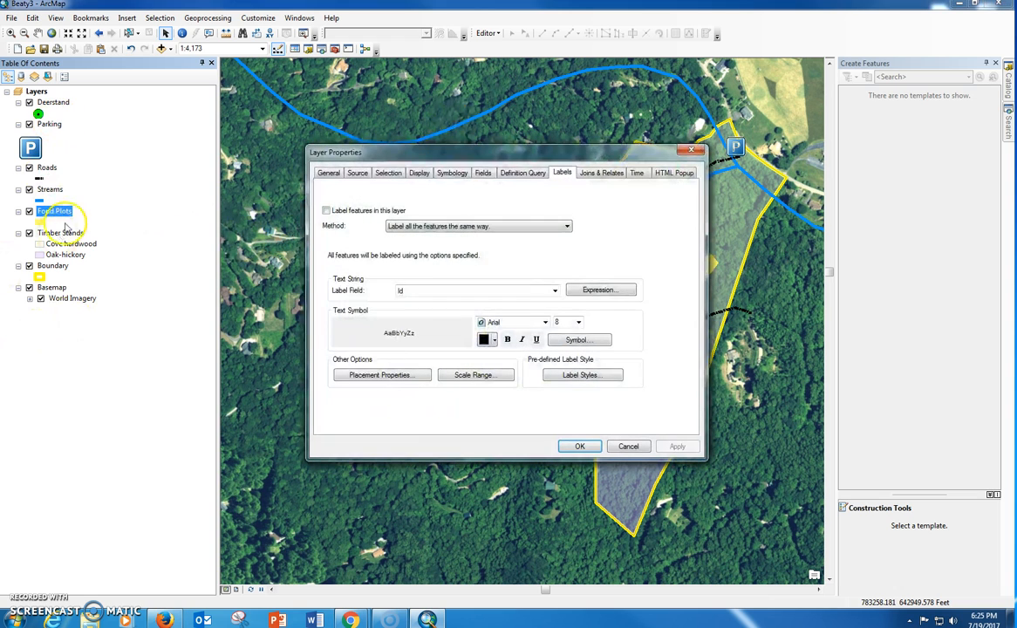
pyautogui.click(420, 173)
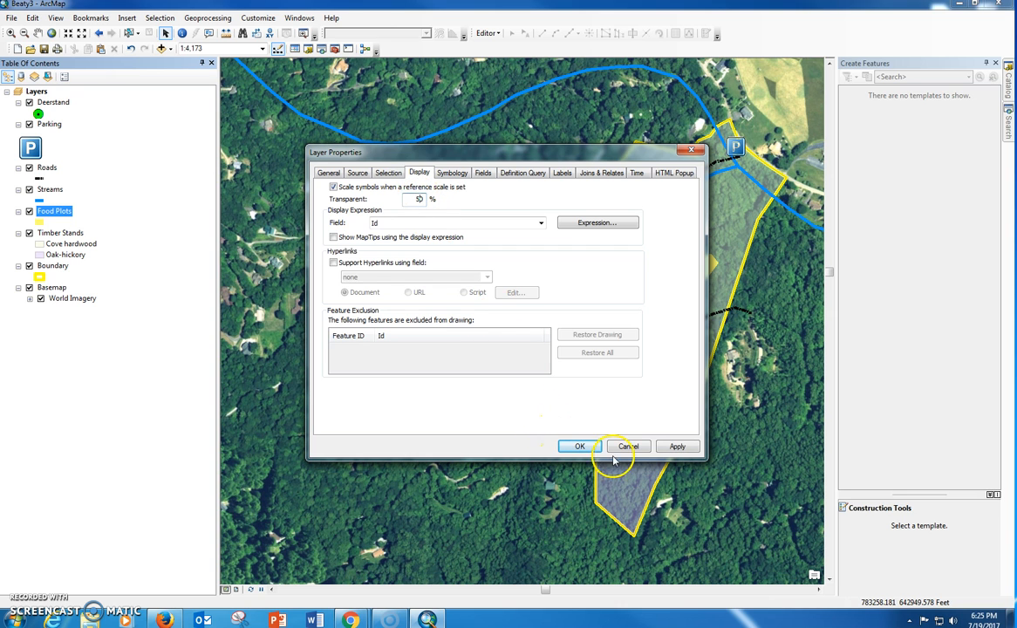
pyautogui.click(580, 445)
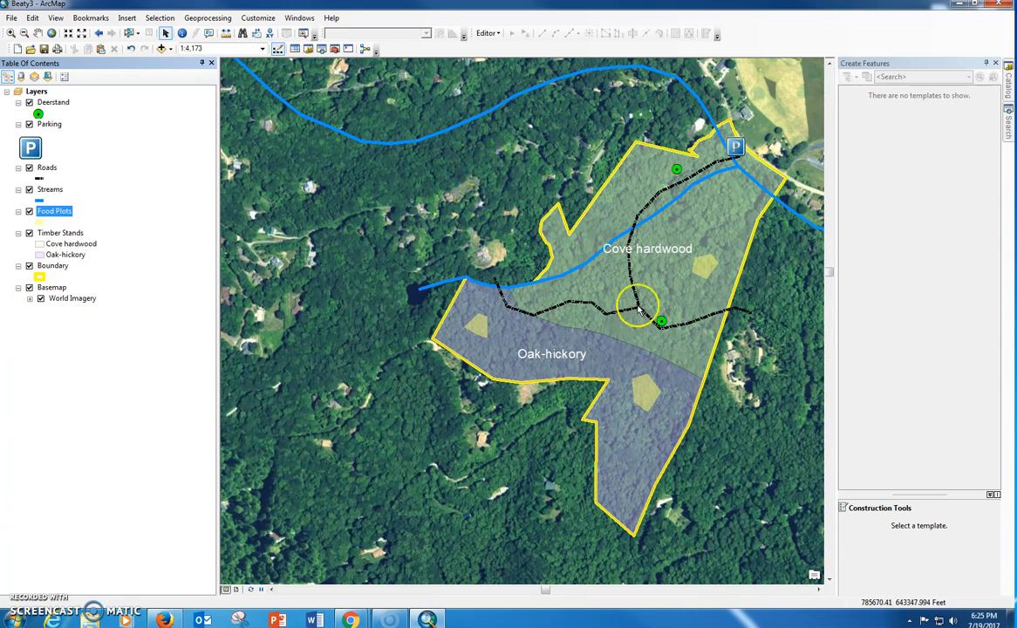
pyautogui.click(485, 34)
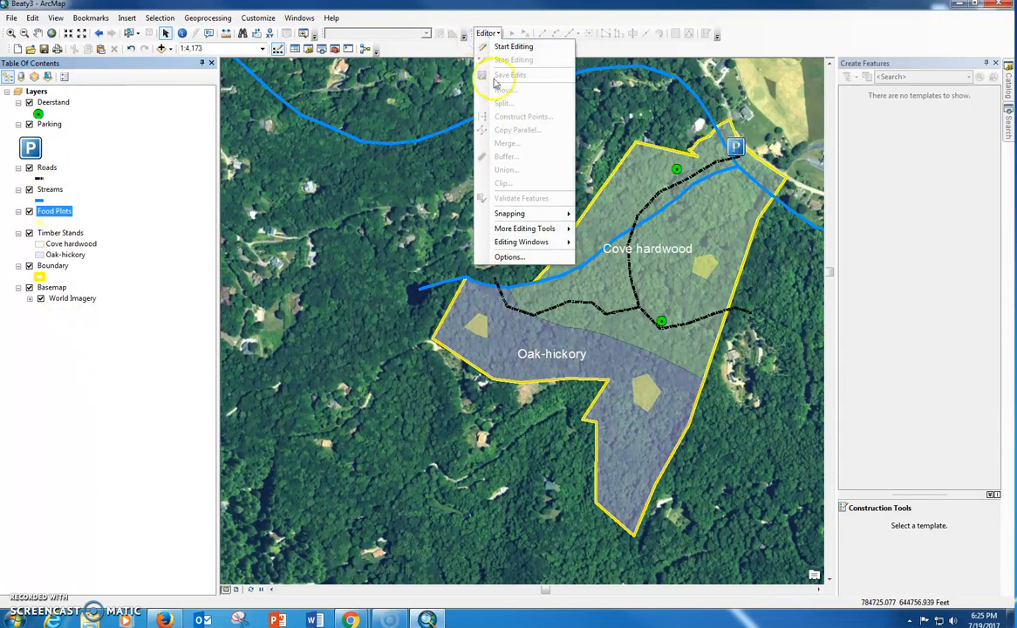
# Step: Switch to the page layout and set the map scale to 1:3,600, framing the whole Beaty property
pyautogui.click(122, 471)
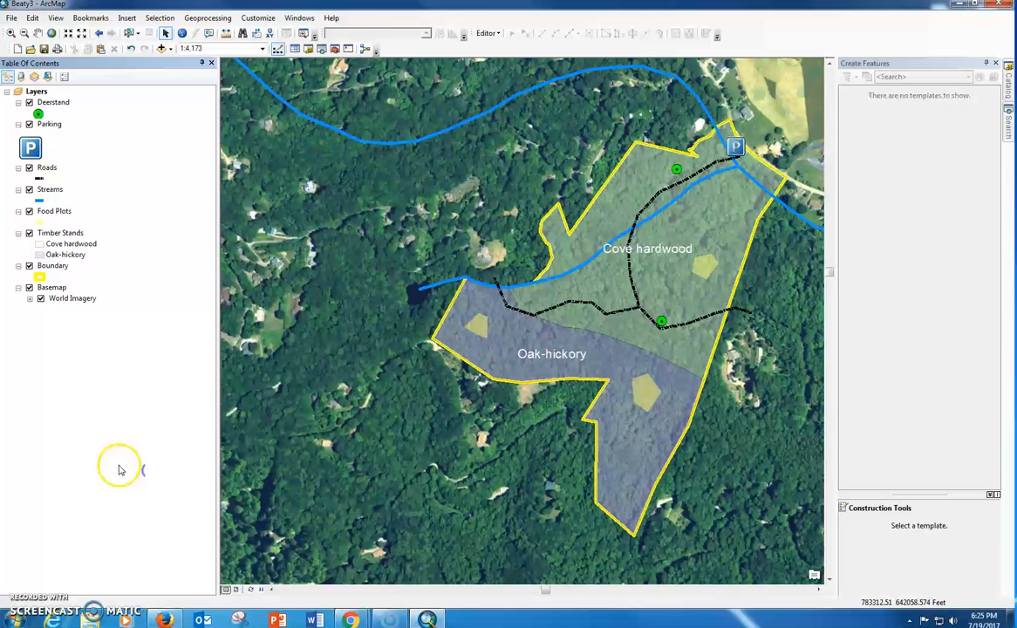
pyautogui.click(235, 589)
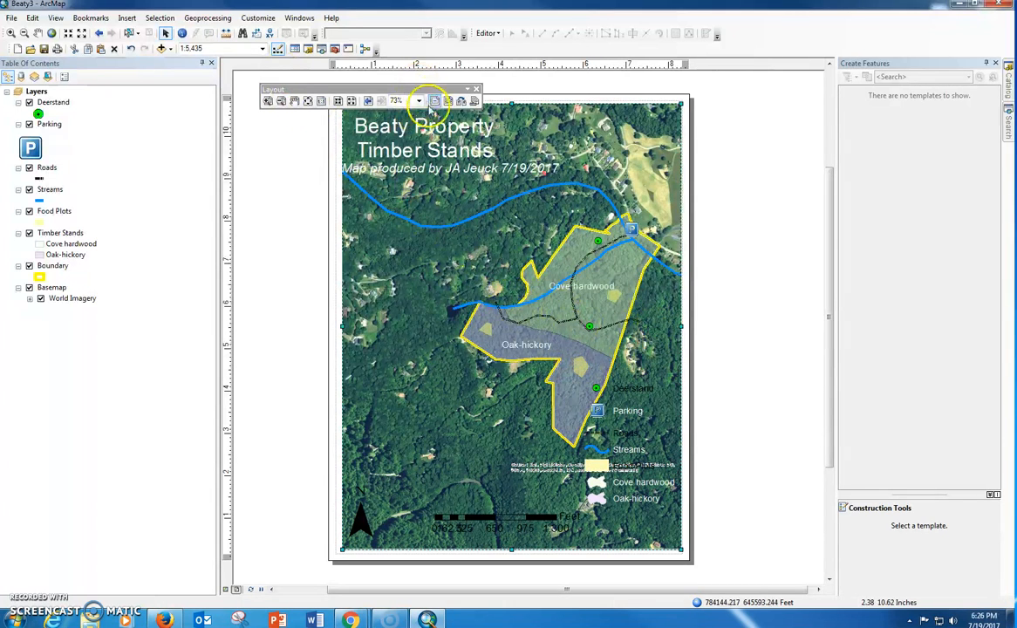
pyautogui.click(11, 33)
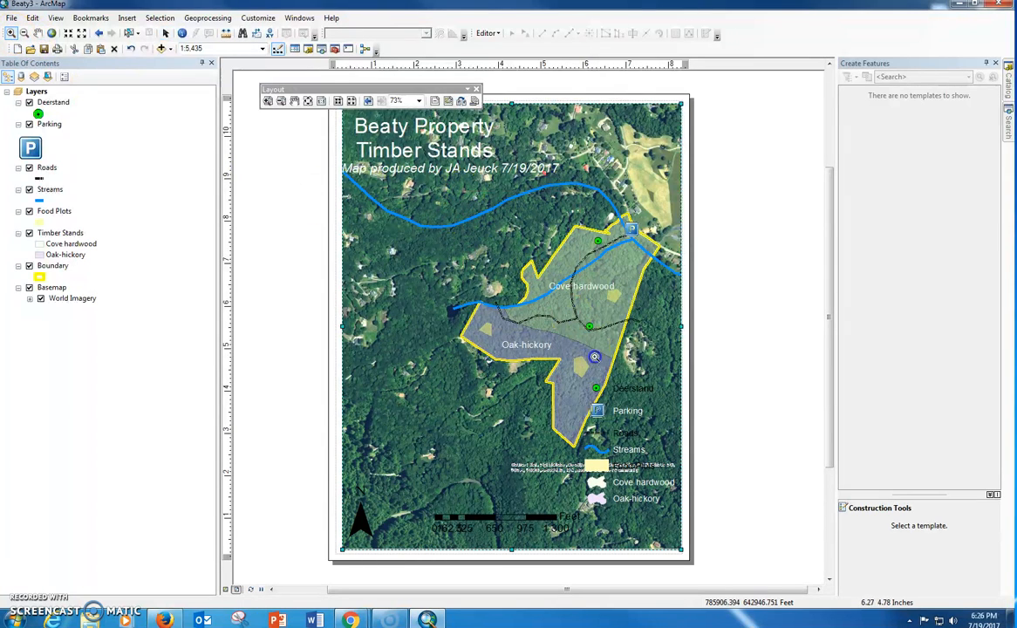
pyautogui.click(643, 419)
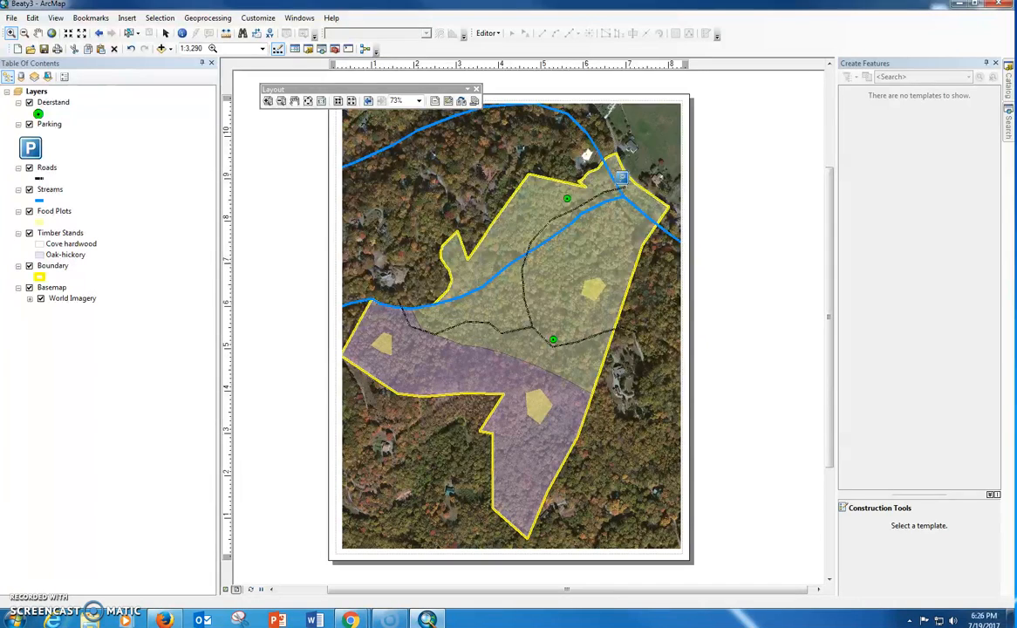
pyautogui.click(212, 48)
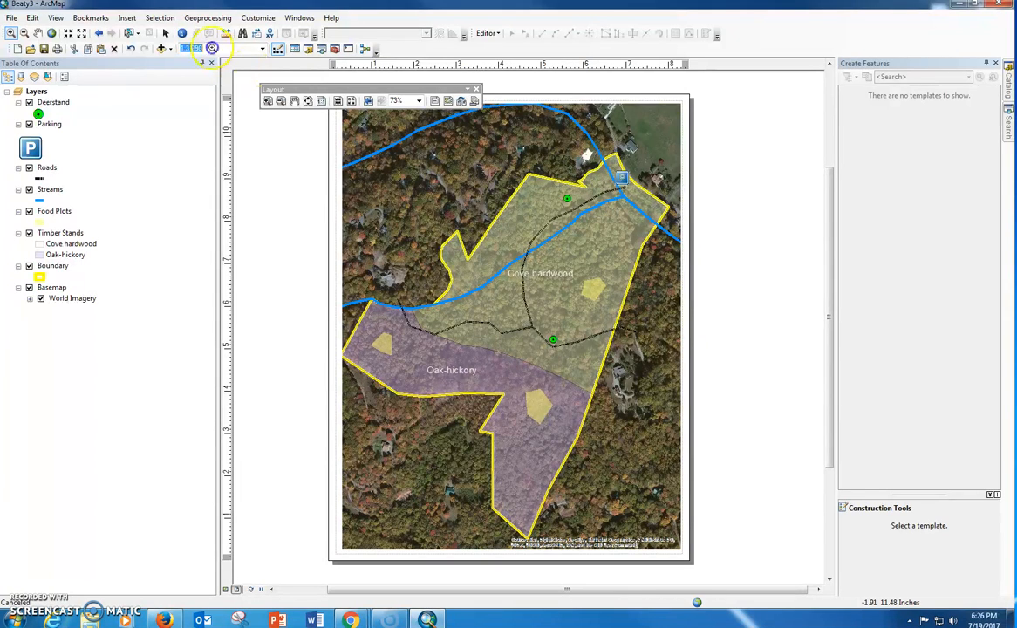
pyautogui.write('3600')
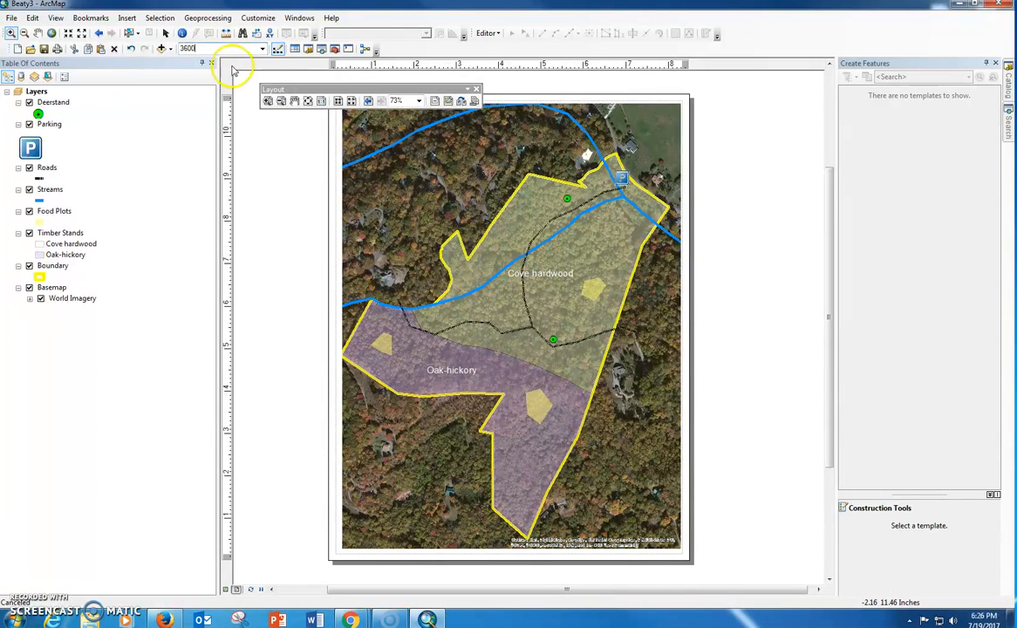
pyautogui.press('Return')
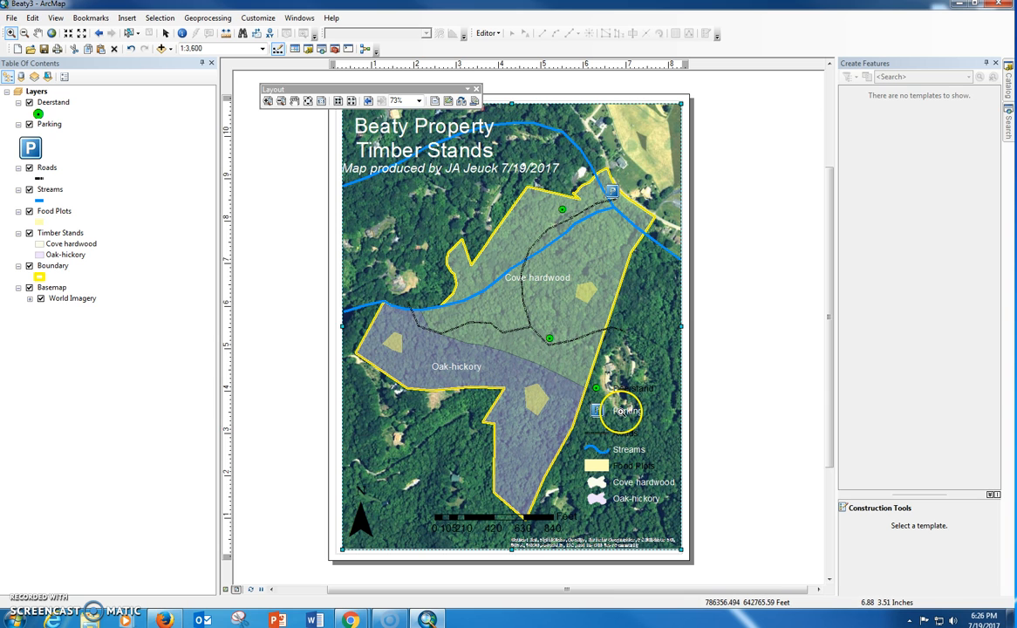
# Step: Open the layout legend's properties and set the Deerstand item's label color to white
pyautogui.click(165, 35)
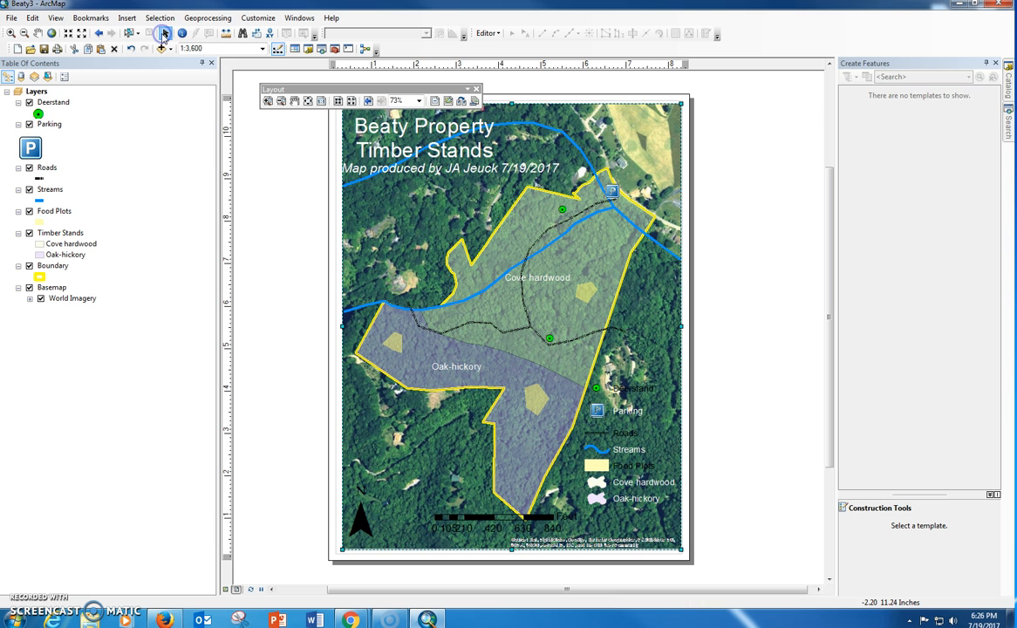
pyautogui.rightClick(631, 456)
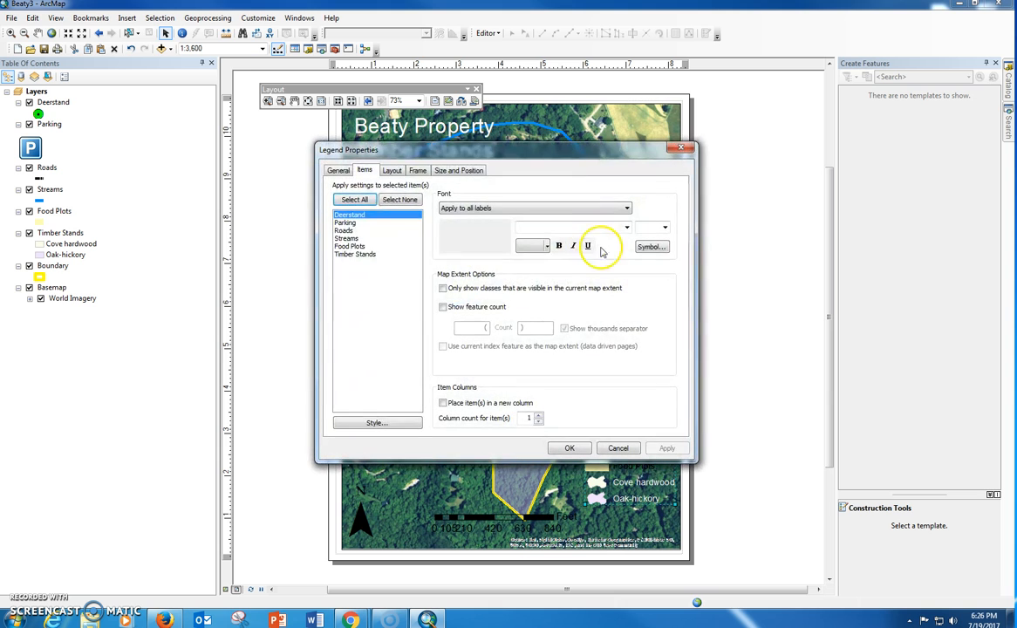
pyautogui.click(393, 171)
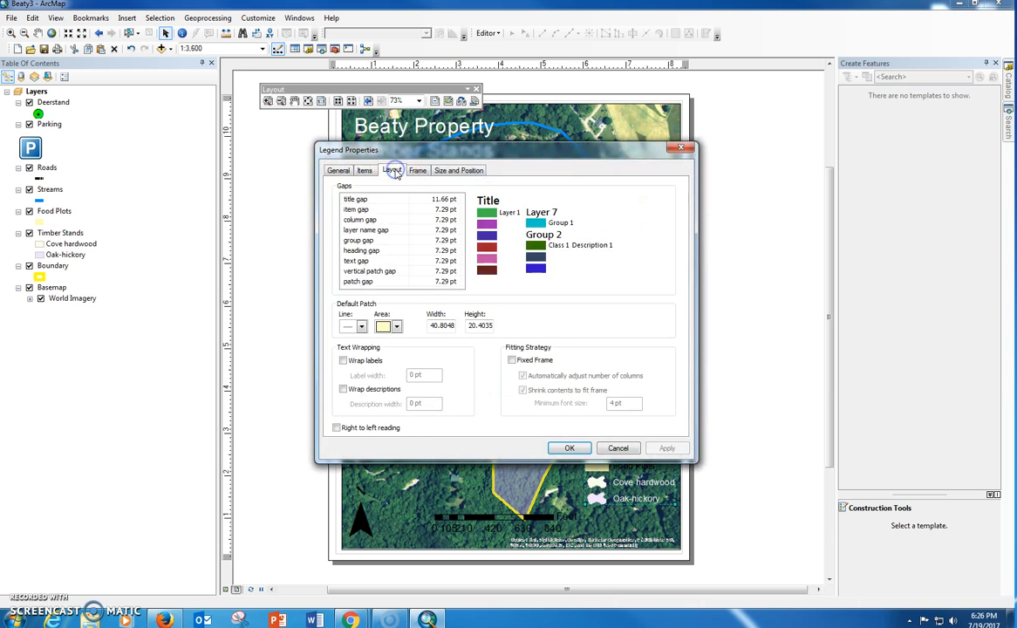
pyautogui.click(367, 171)
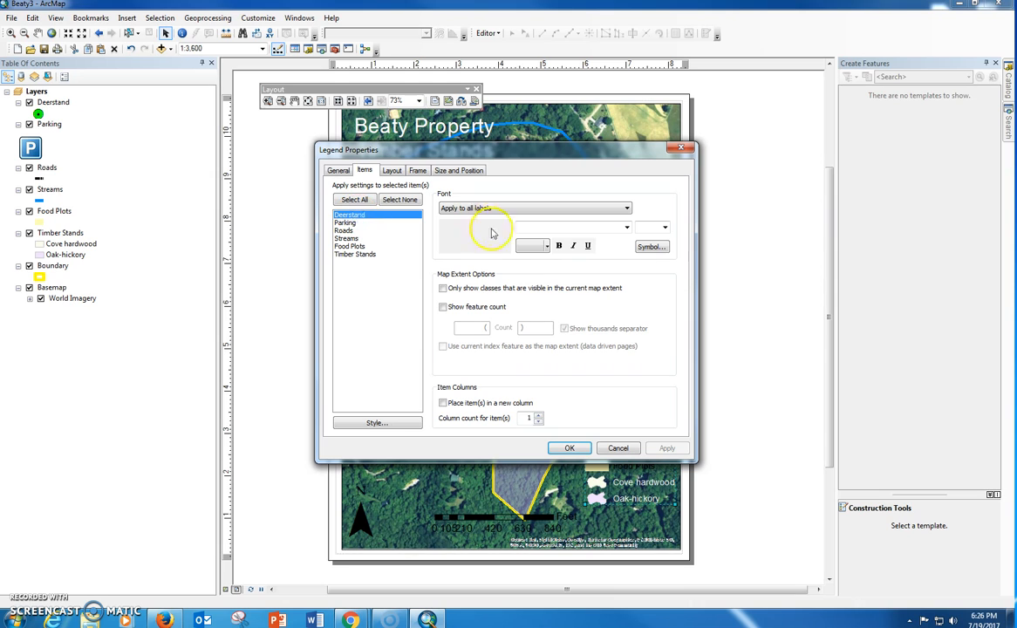
pyautogui.click(547, 252)
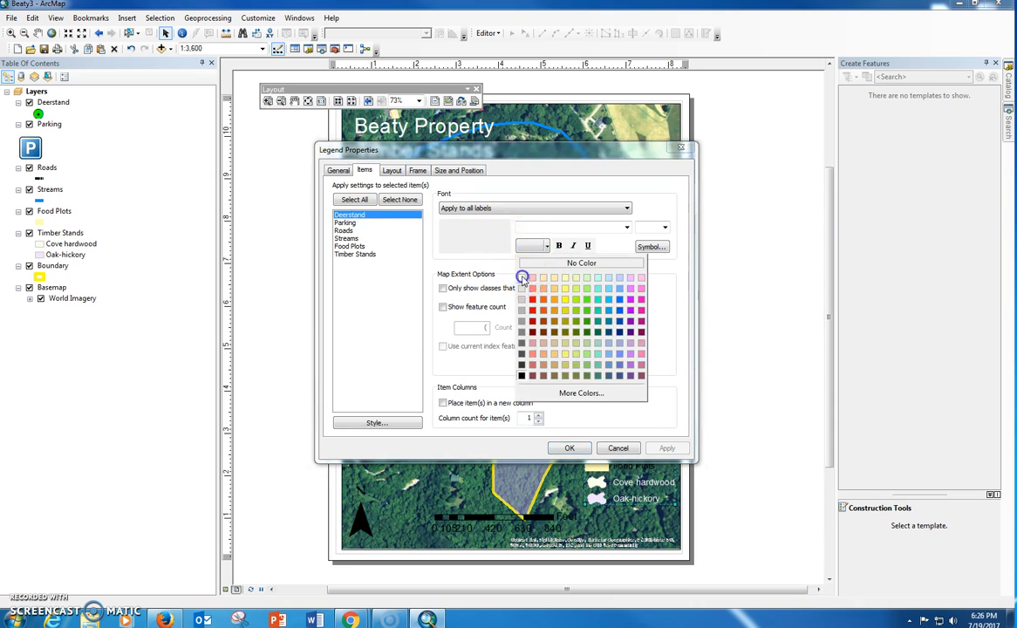
pyautogui.click(521, 279)
# Step: Set the label color of the Roads and Food Plots legend items to white and apply the legend changes
pyautogui.click(343, 230)
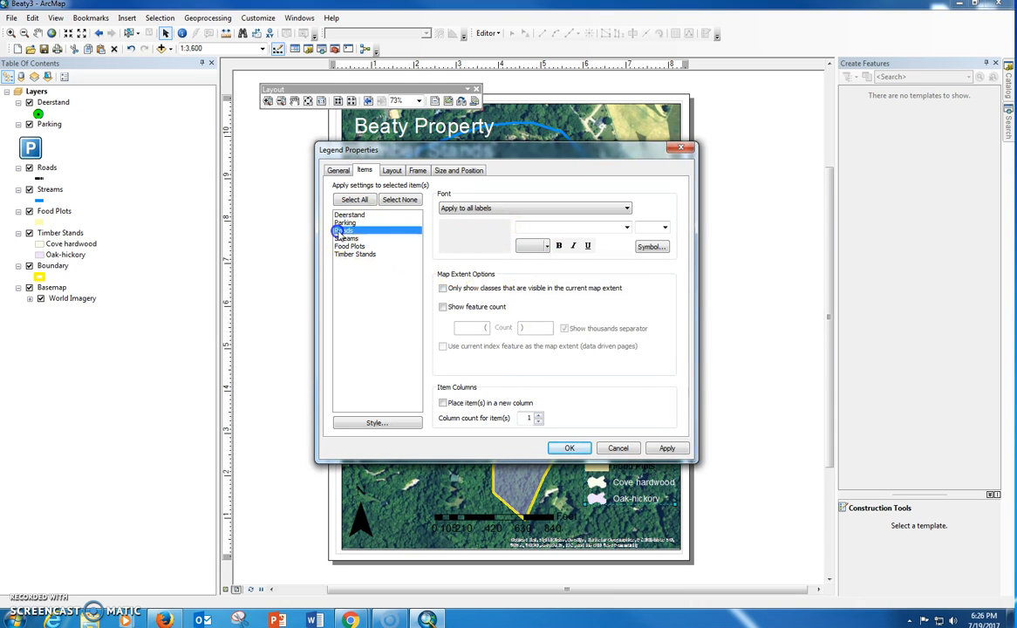
pyautogui.click(529, 248)
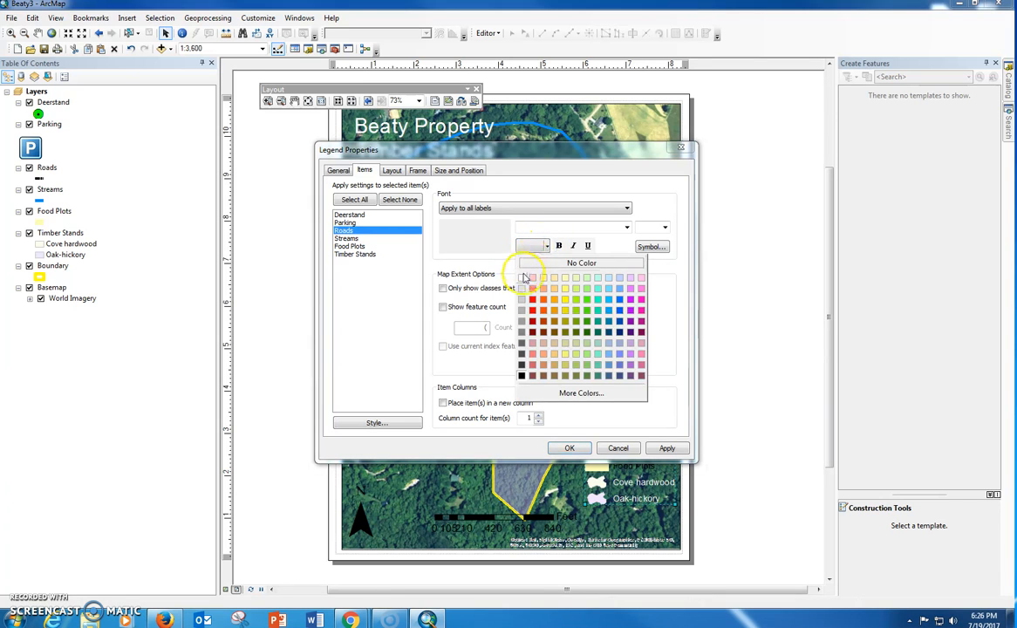
pyautogui.click(522, 280)
pyautogui.click(349, 246)
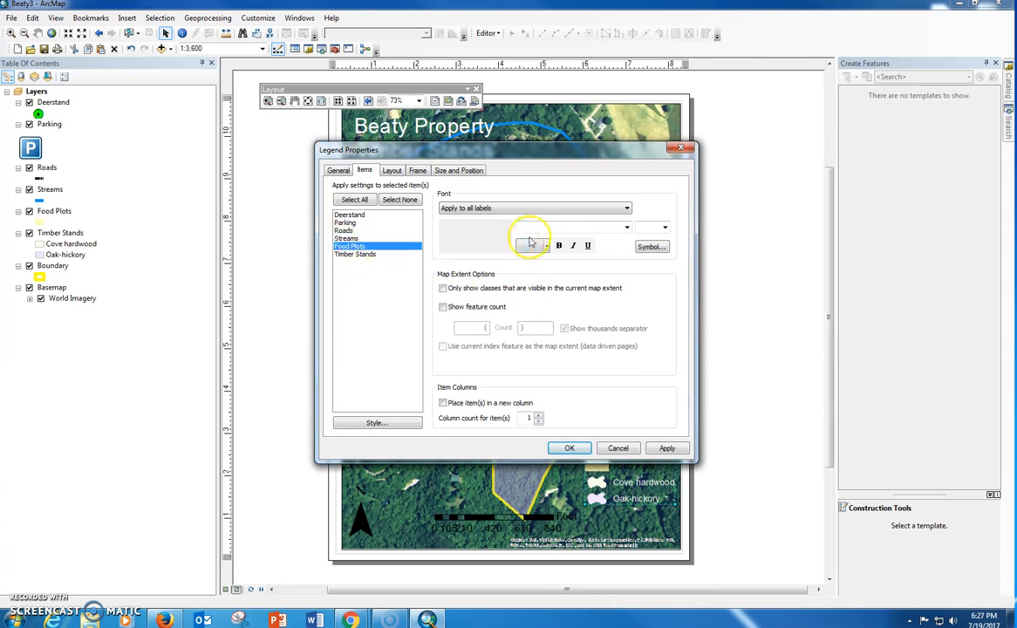
pyautogui.click(548, 247)
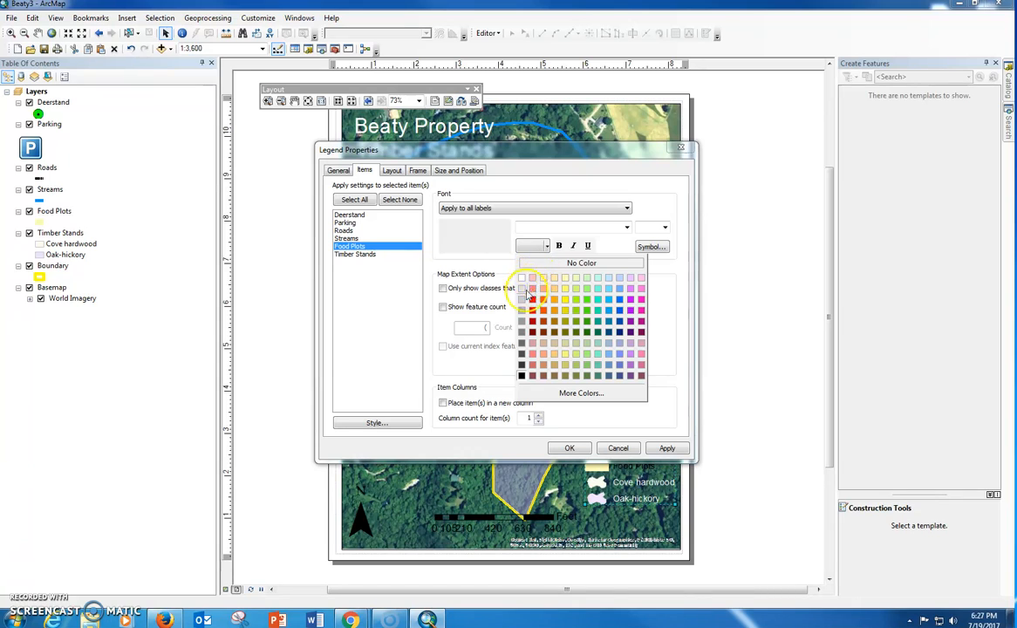
pyautogui.click(521, 278)
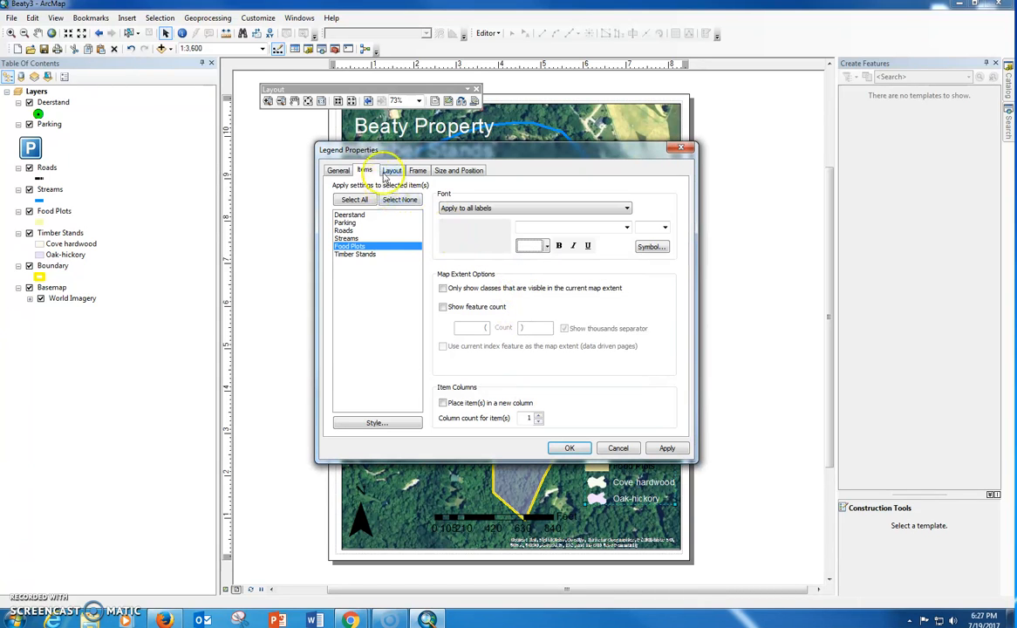
pyautogui.click(340, 171)
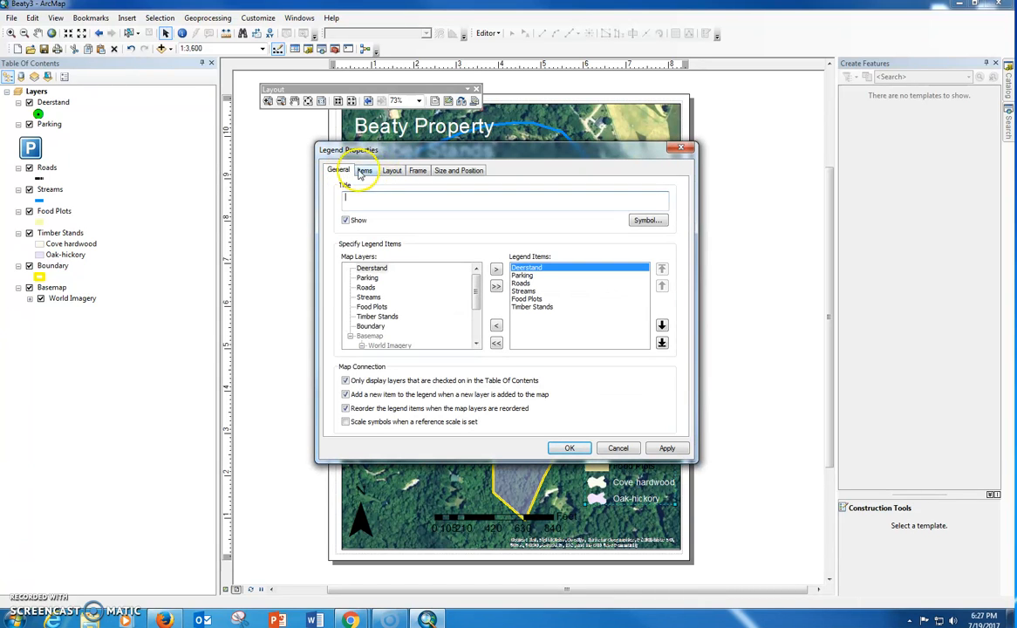
pyautogui.click(365, 172)
pyautogui.click(389, 170)
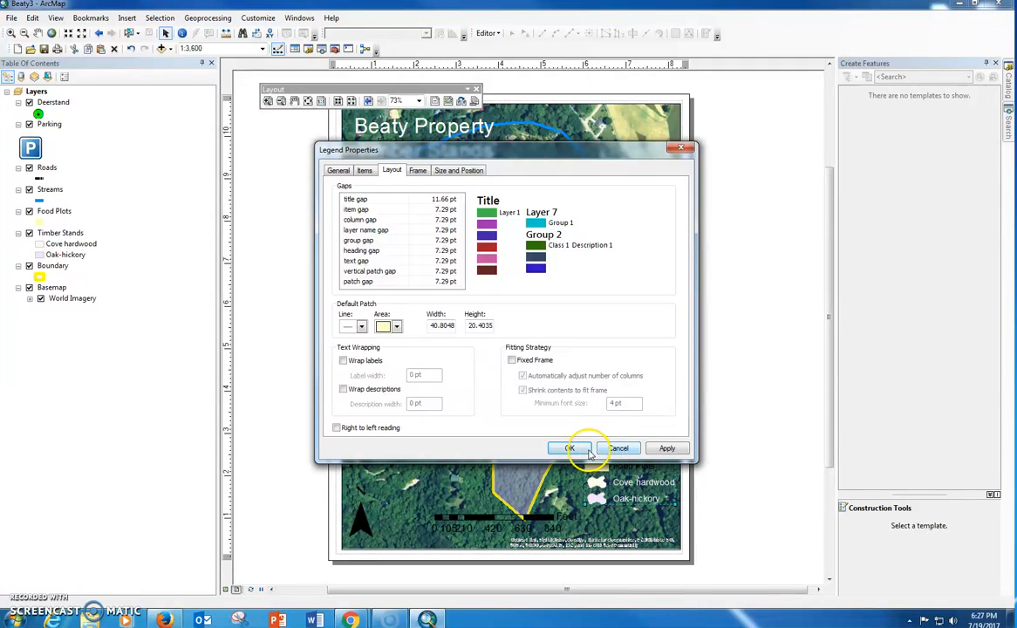
pyautogui.click(664, 448)
pyautogui.click(569, 448)
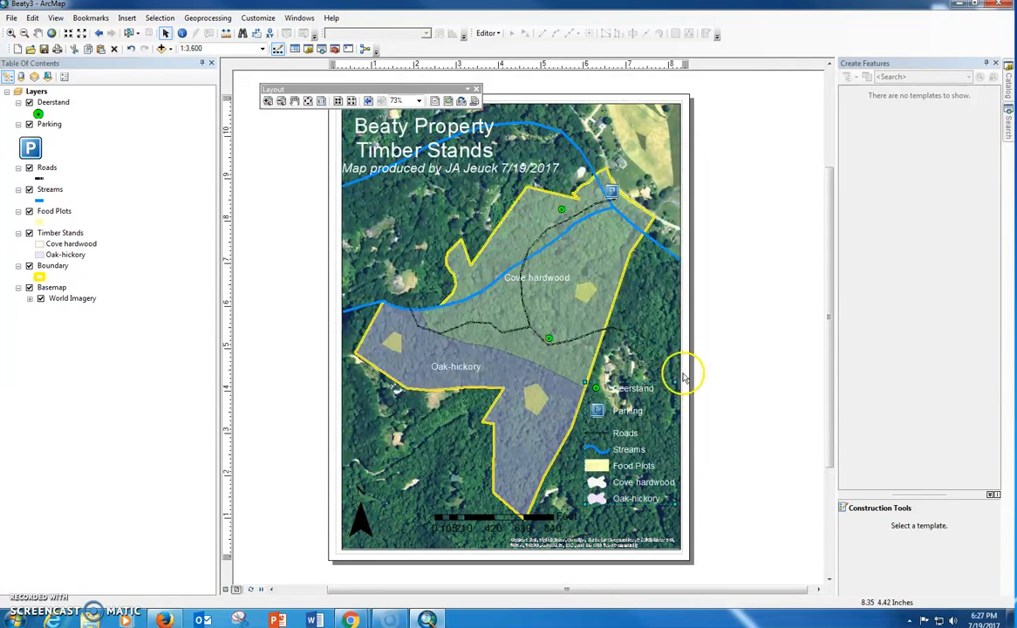
# Step: Move the legend slightly down on the layout page, keeping it beside the tract's southeastern edge, and deselect it
pyautogui.click(641, 405)
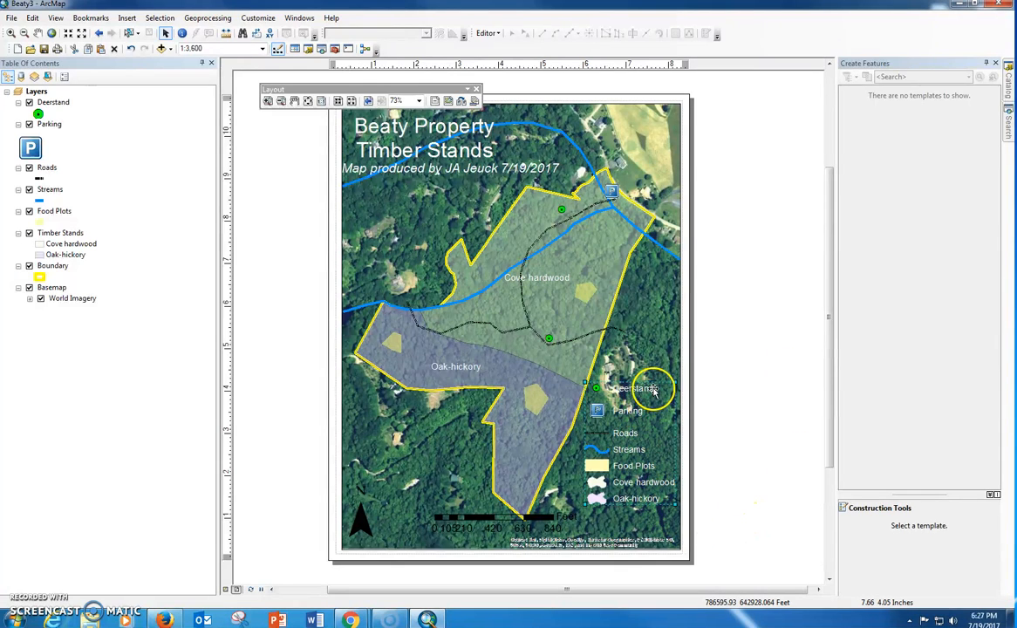
pyautogui.moveTo(658, 400); pyautogui.dragTo(658, 414)
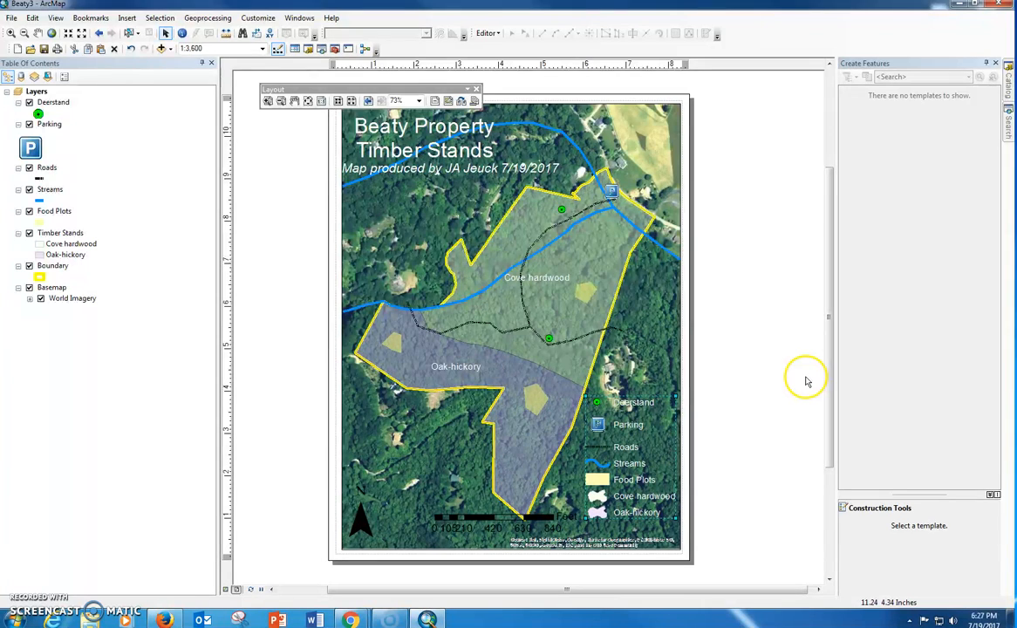
pyautogui.click(685, 337)
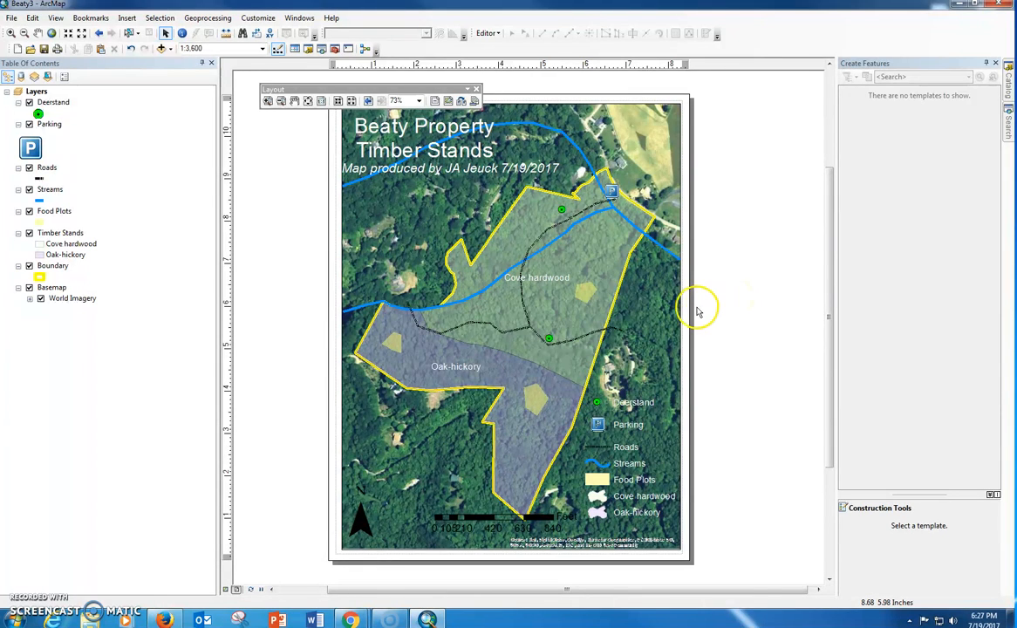
# Step: Save the map document under the new name Beaty4 in the GIS_PROJECTS folder
pyautogui.click(13, 19)
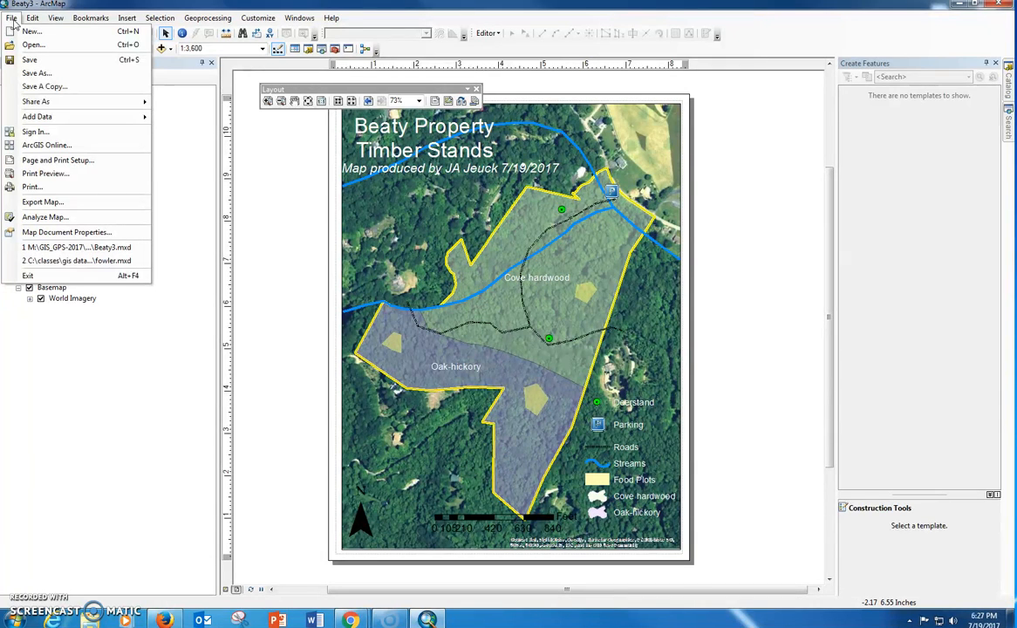
pyautogui.click(37, 73)
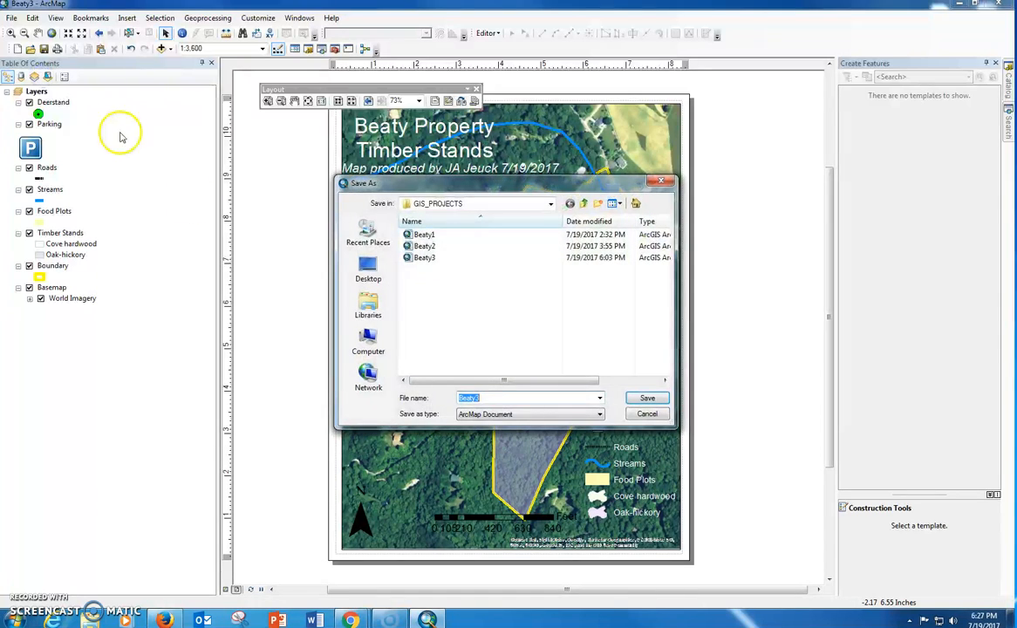
pyautogui.click(501, 397)
pyautogui.press('BackSpace')
pyautogui.write('4')
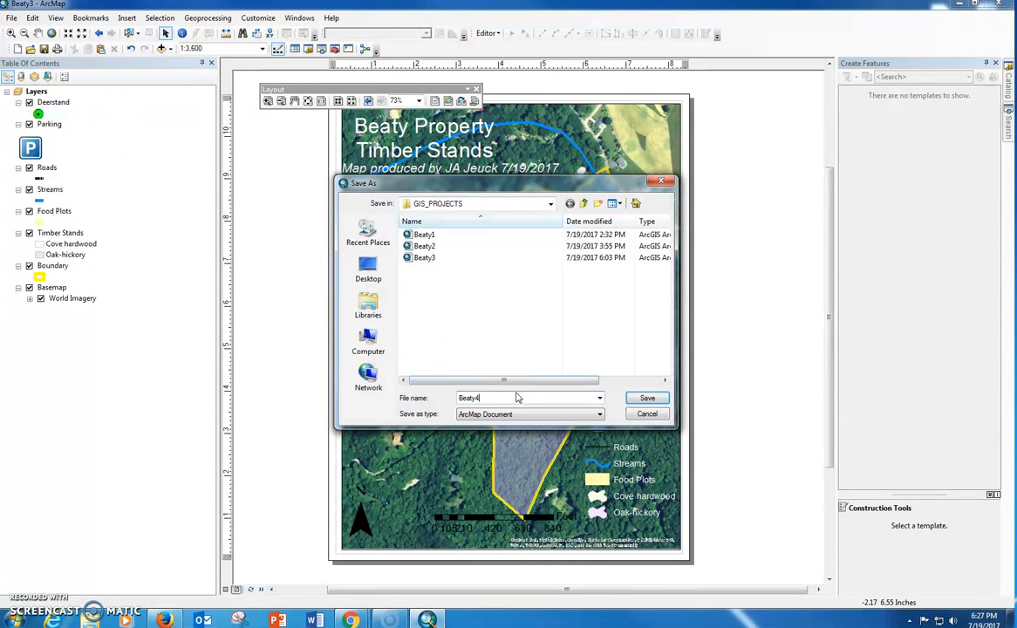
pyautogui.click(641, 398)
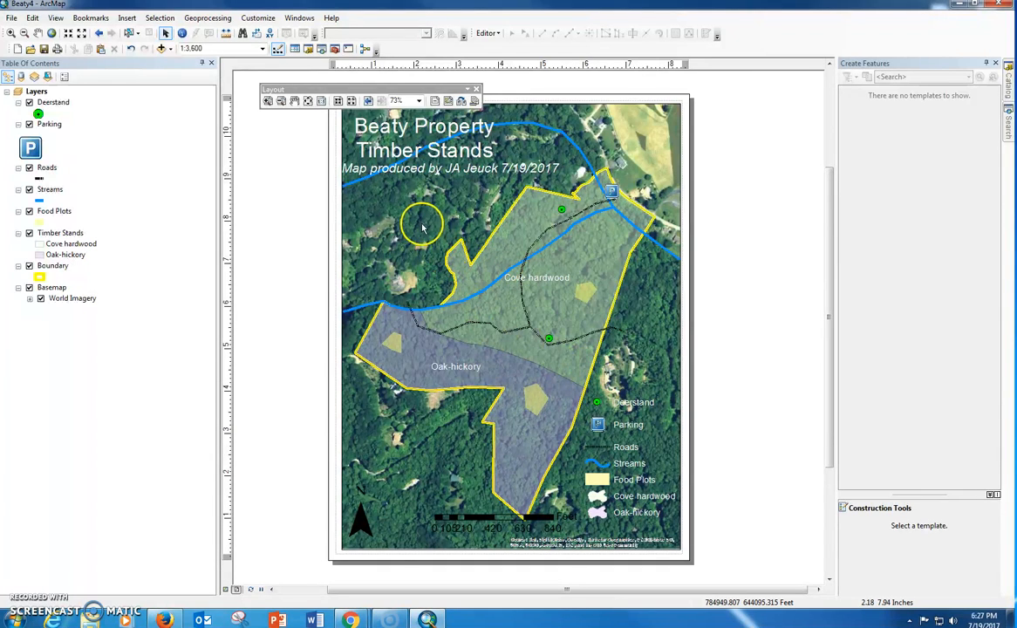